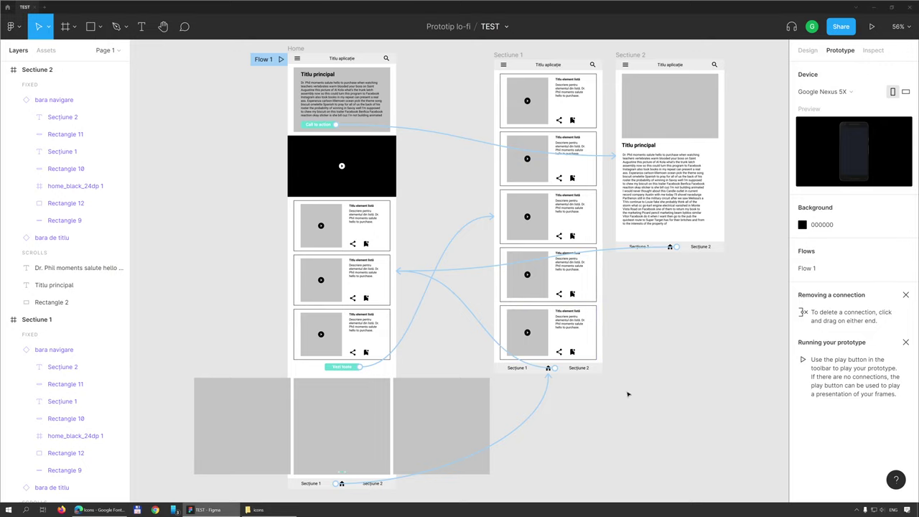
Scroll the canvas to clear space above the screens and pick the Frame tool
scroll(424, 201, up, 3)
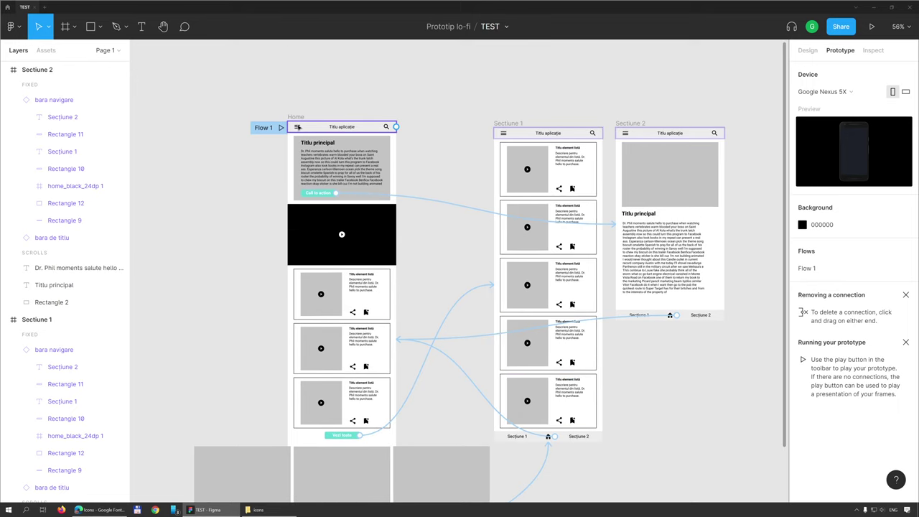
scroll(449, 144, up, 5)
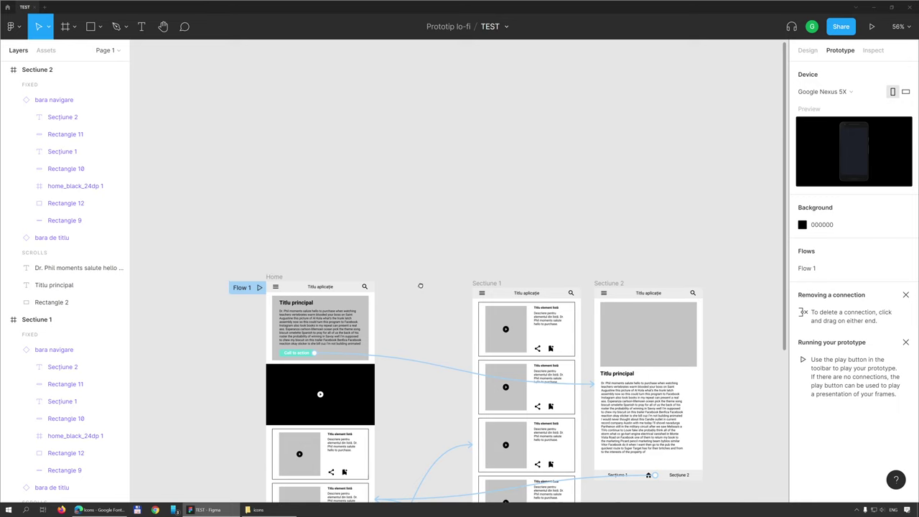
click(66, 27)
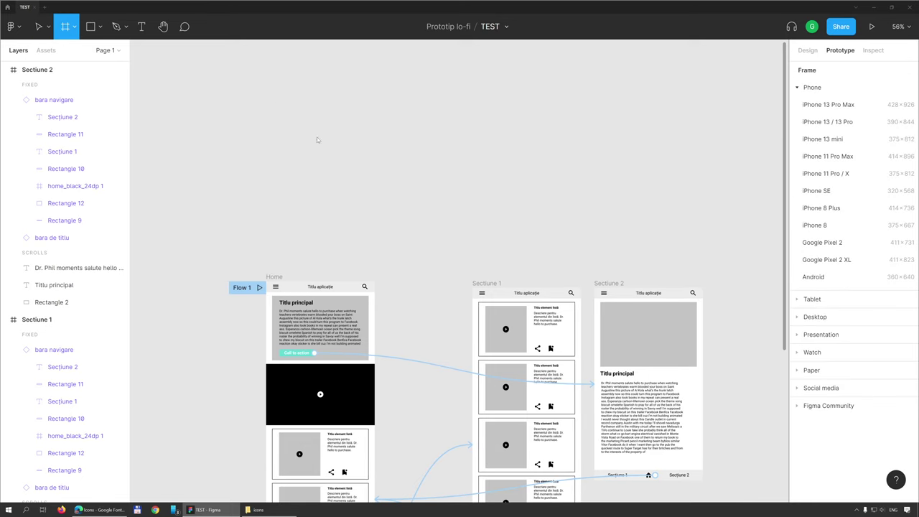
Draw an empty Frame 1 above the screens and place a rectangle inside it
mouse_move(261, 71)
mouse_down()
mouse_move(500, 195)
mouse_move(573, 244)
mouse_up()
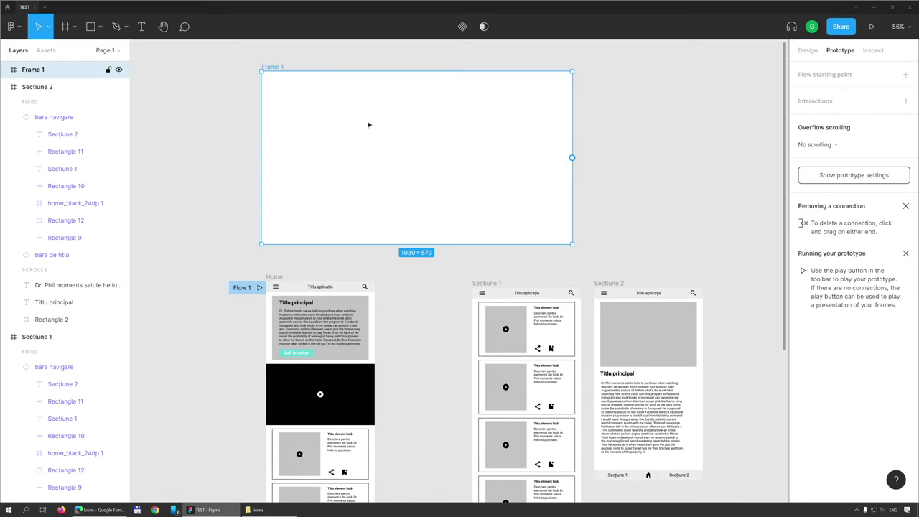
click(89, 26)
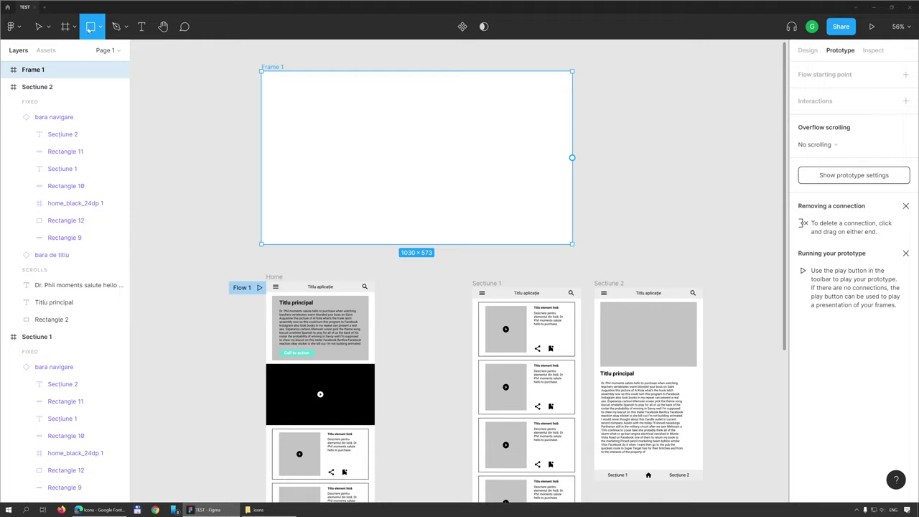
click(328, 90)
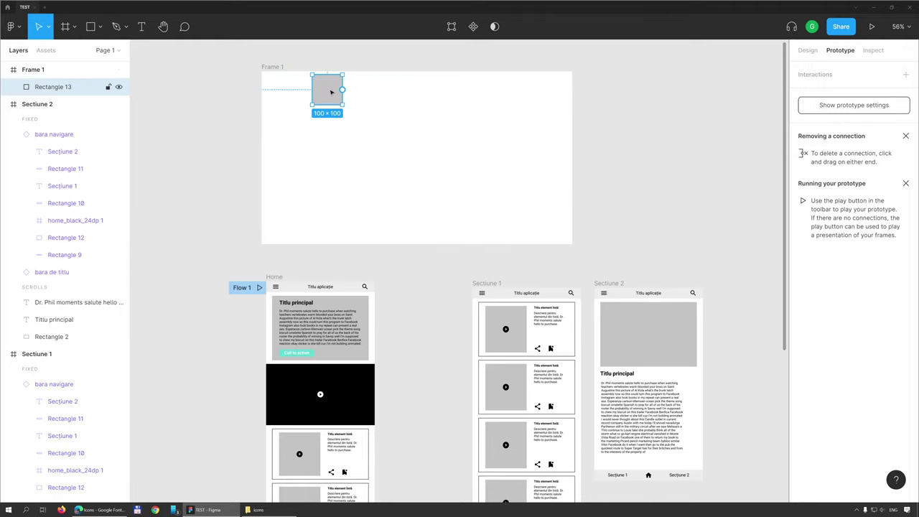
drag(338, 92, 342, 109)
Resize the rectangle to width 260 and height 36
click(808, 50)
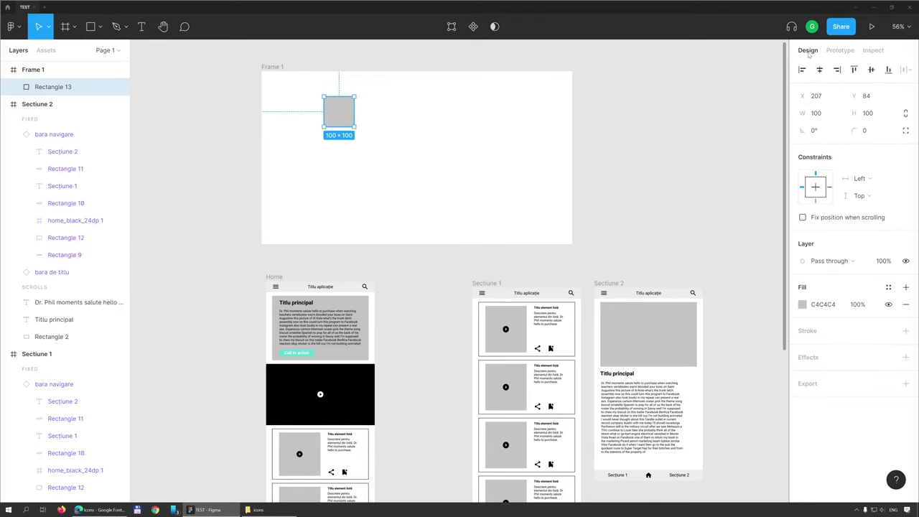
click(823, 113)
drag(826, 113, 781, 120)
text(260)
key(Return)
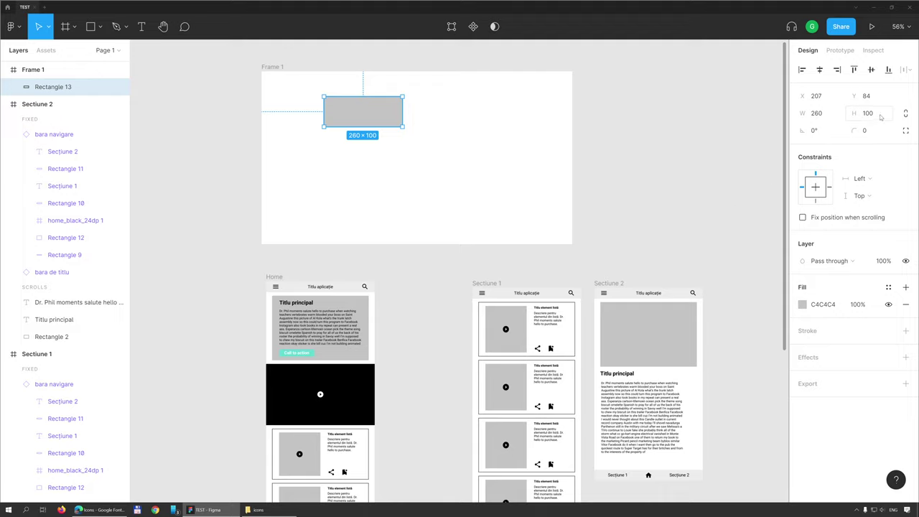
click(881, 117)
text(36)
key(Return)
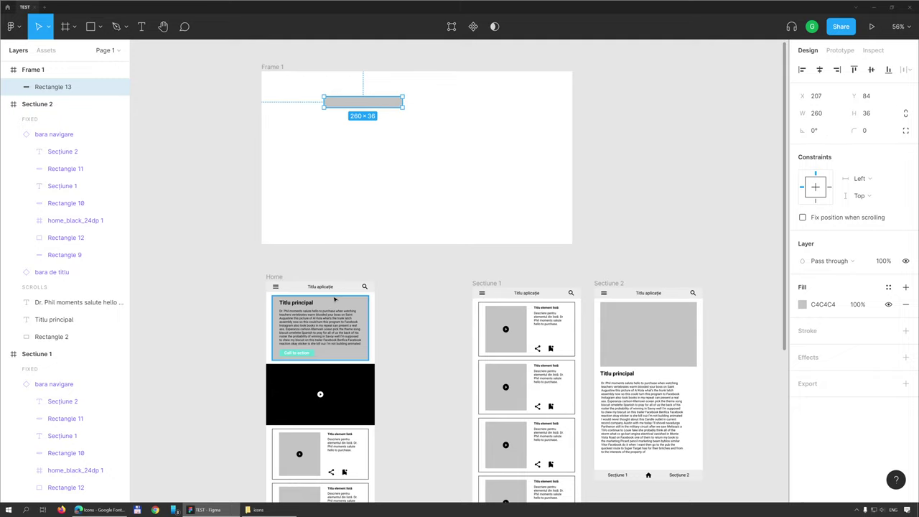
Fill the rectangle with the light gray document colour ECECEC
click(345, 288)
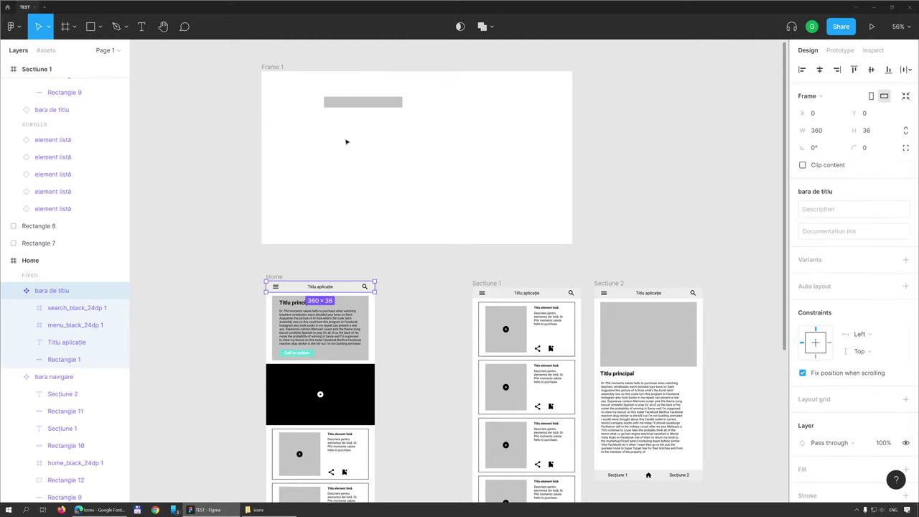
click(374, 107)
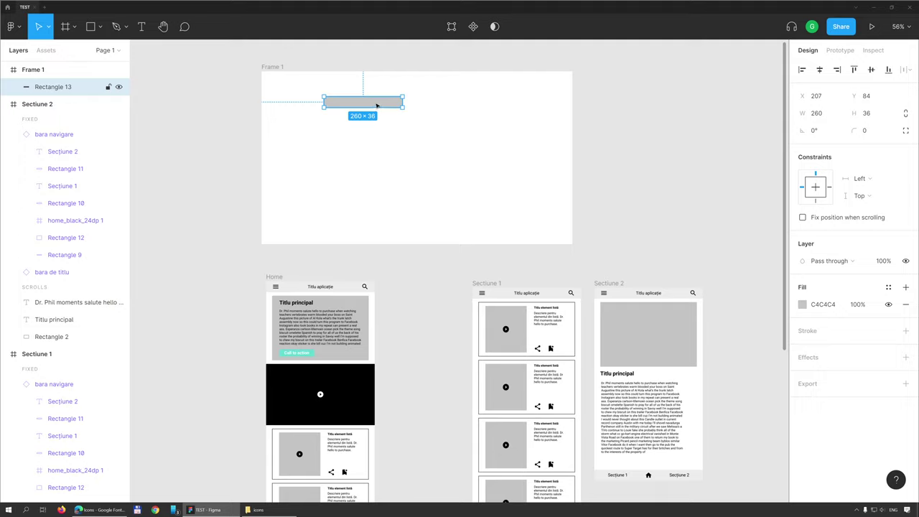
click(802, 304)
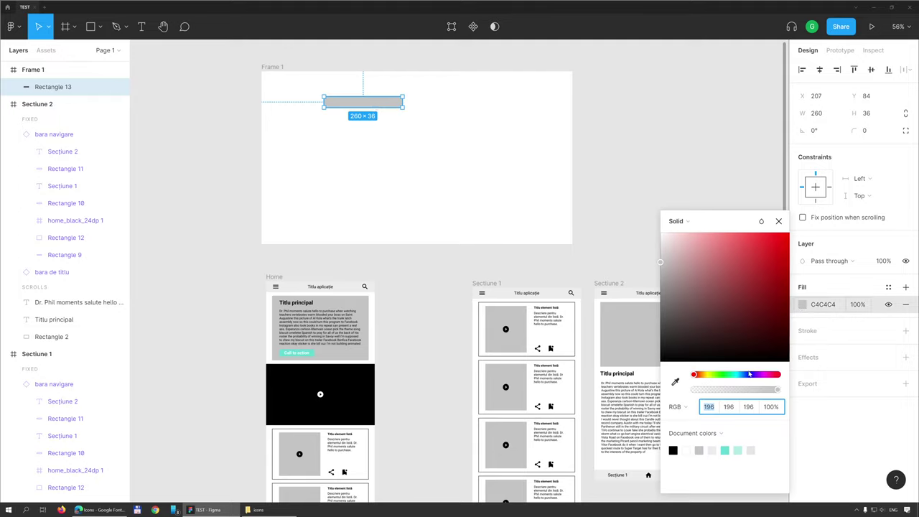
click(712, 449)
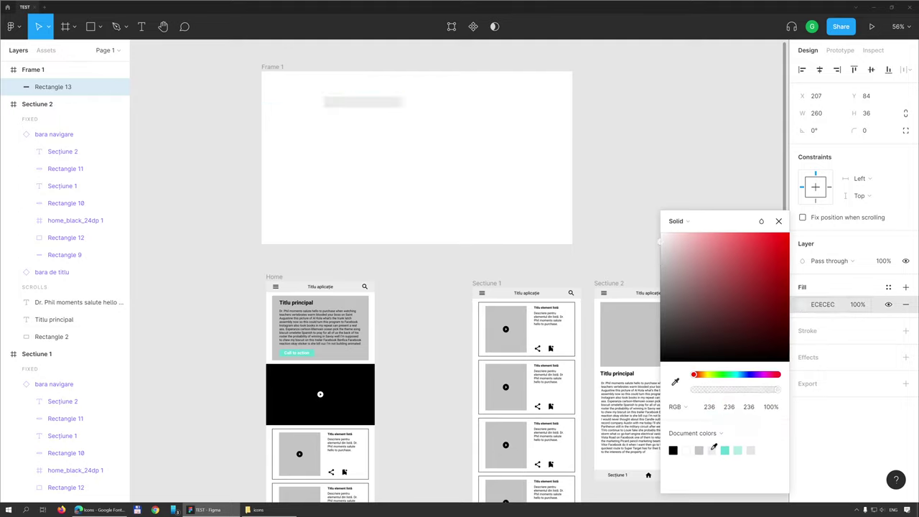
click(423, 128)
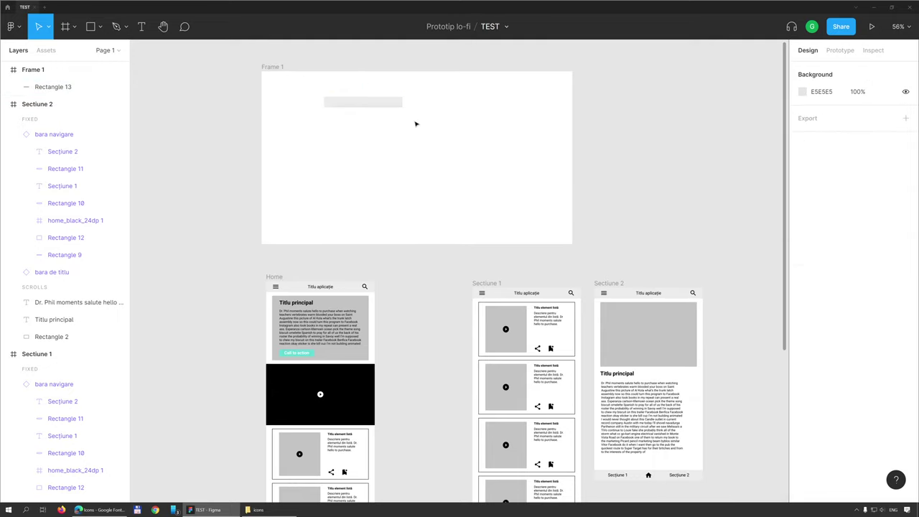
click(363, 101)
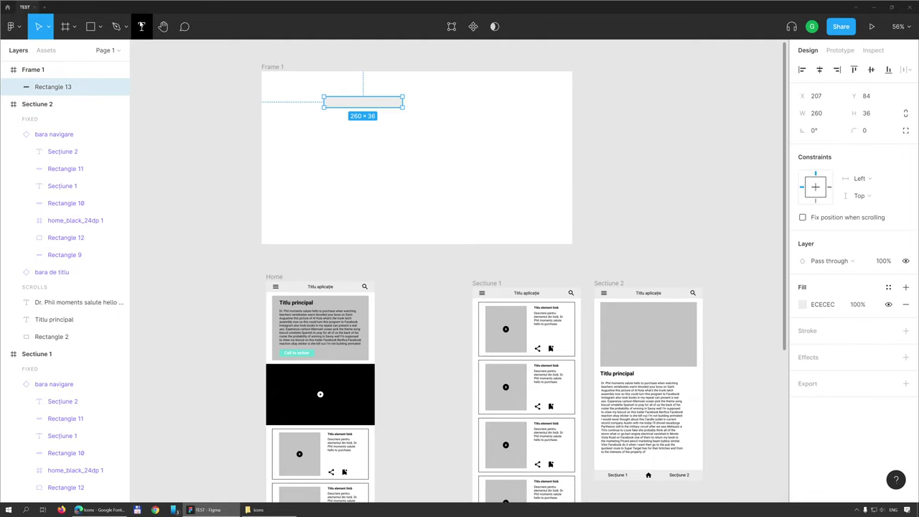
Add a text layer reading 'Buton meniu 1' below the gray bar
click(142, 26)
scroll(337, 98, up, 1)
ctrl+scroll(335, 146, up, 3)
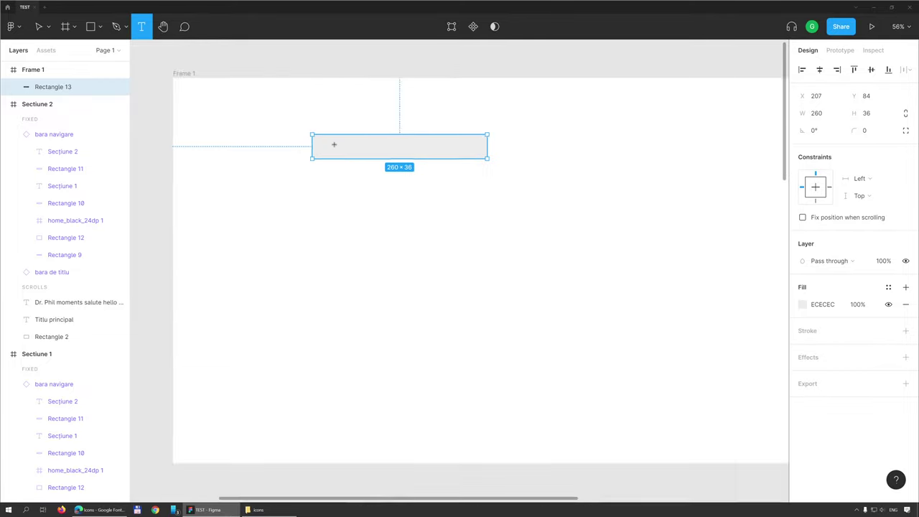
ctrl+scroll(316, 154, up, 3)
click(340, 217)
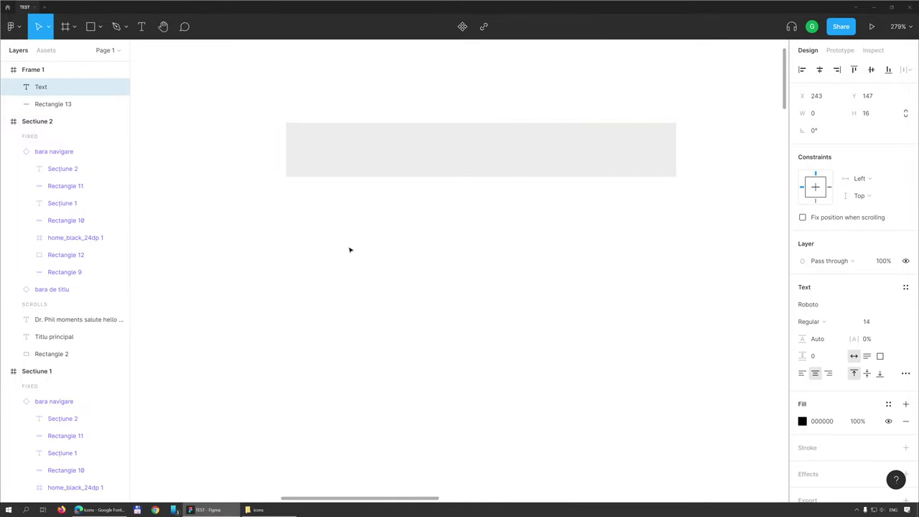
text(bUTON)
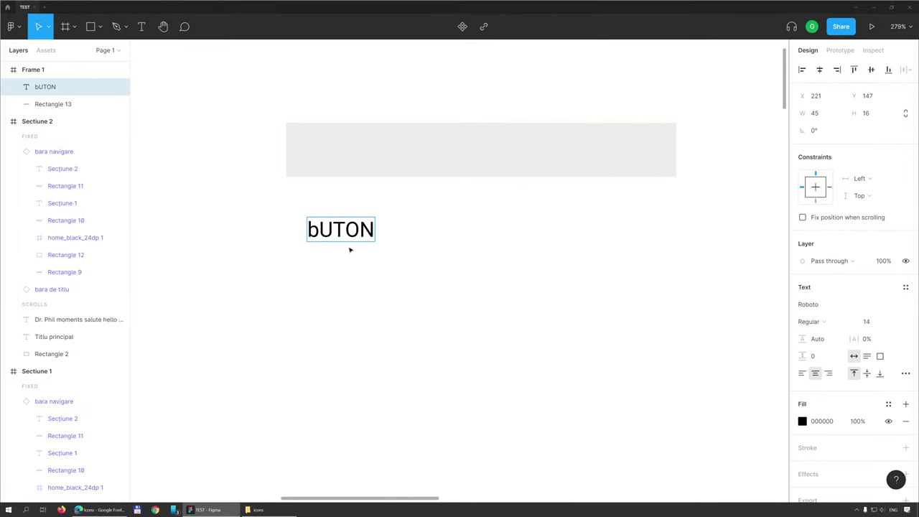
key(ctrl+a)
text(B)
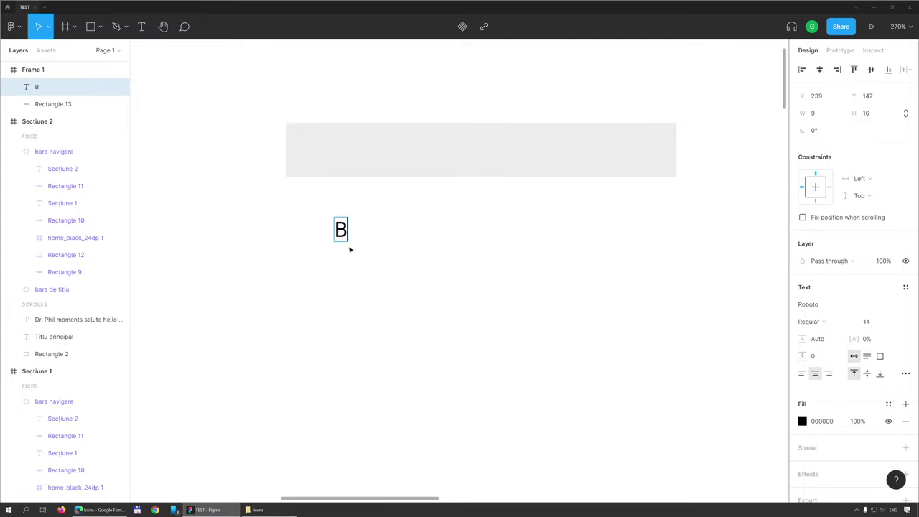
text(uton)
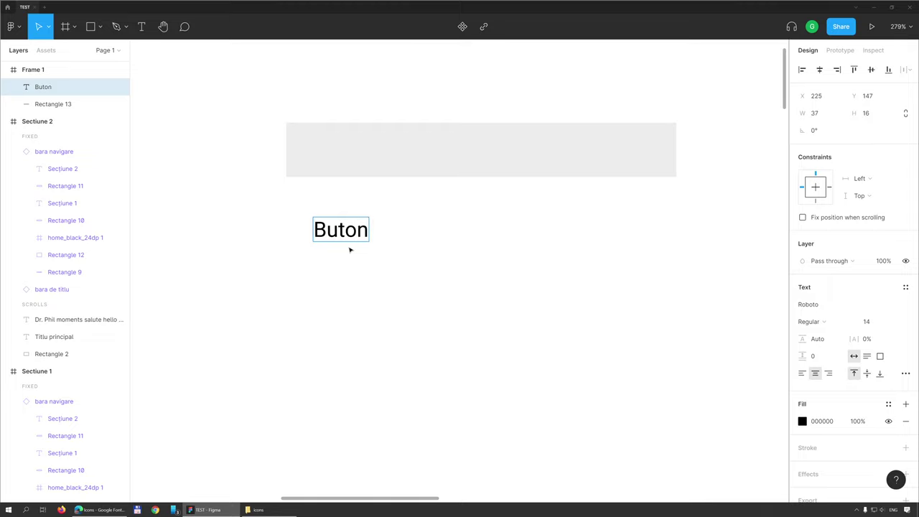
text( meniu )
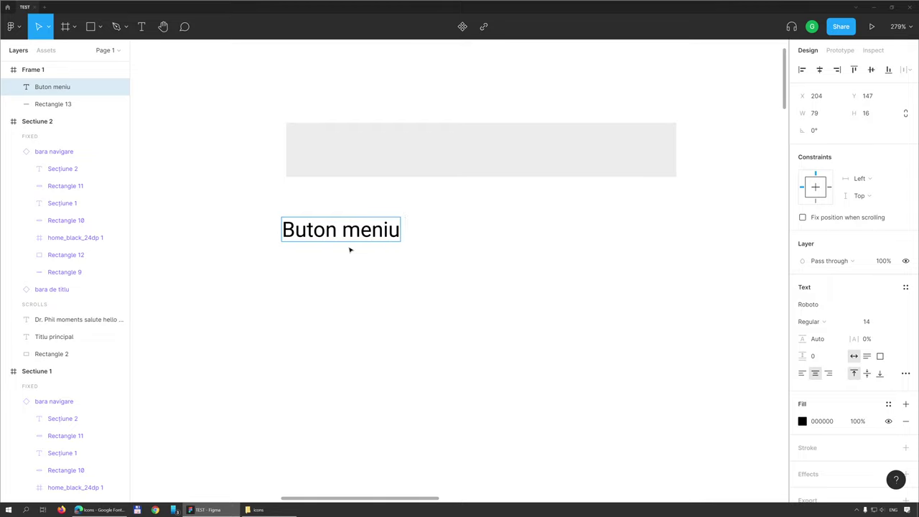
text(1)
key(Escape)
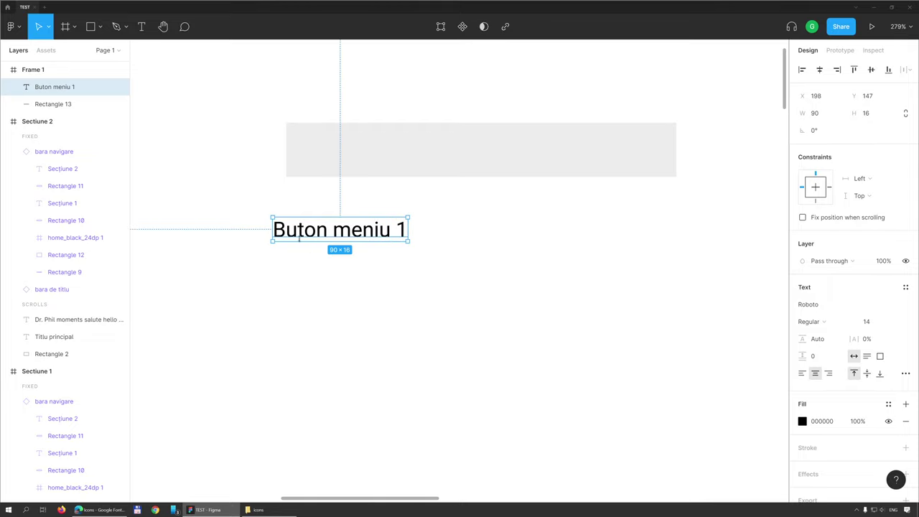
Move the label onto the gray bar at X 219, then select label and bar together
mouse_move(301, 237)
mouse_down()
mouse_move(336, 158)
mouse_move(315, 158)
mouse_up()
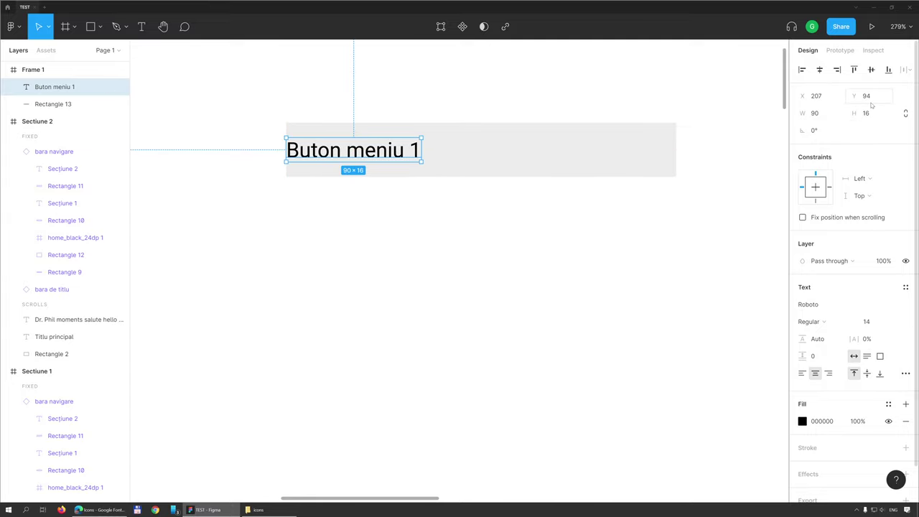
click(823, 99)
click(829, 98)
text(219)
key(Return)
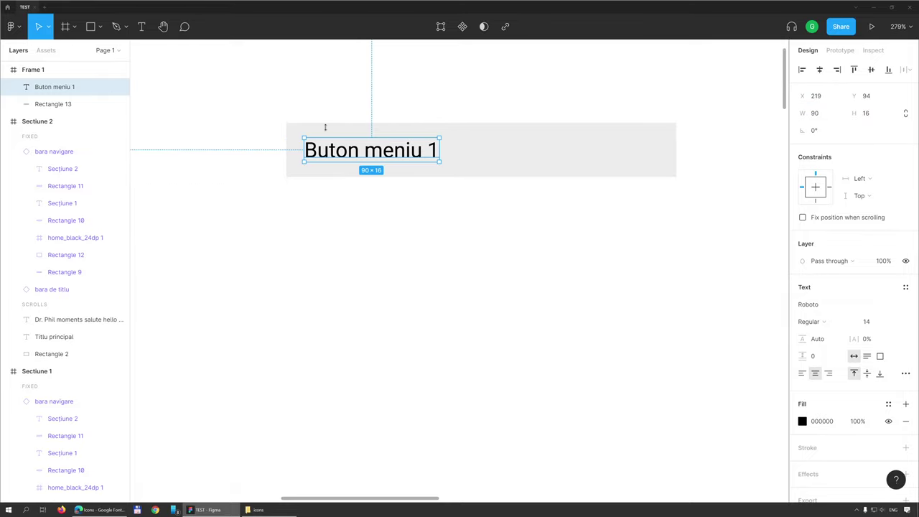
drag(259, 113, 701, 208)
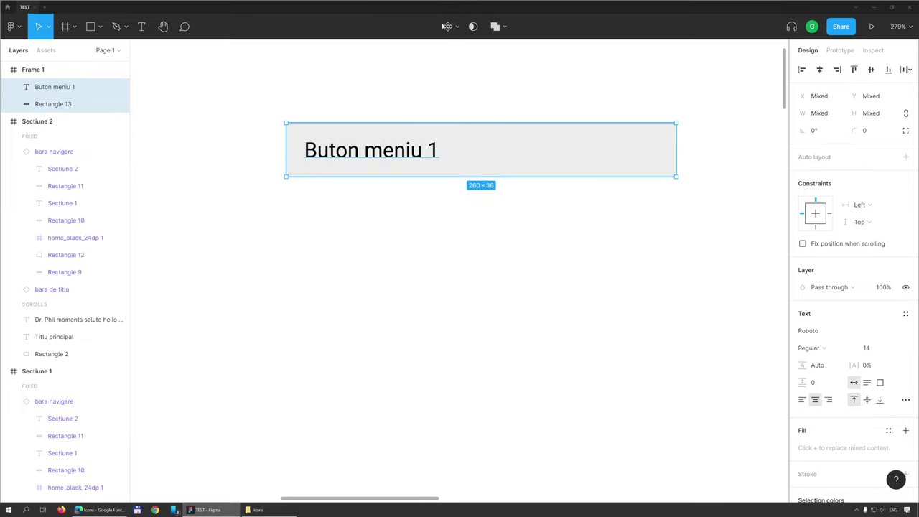
Make the label and bar a component named BUTON MENIU and stack five copies downward
click(447, 27)
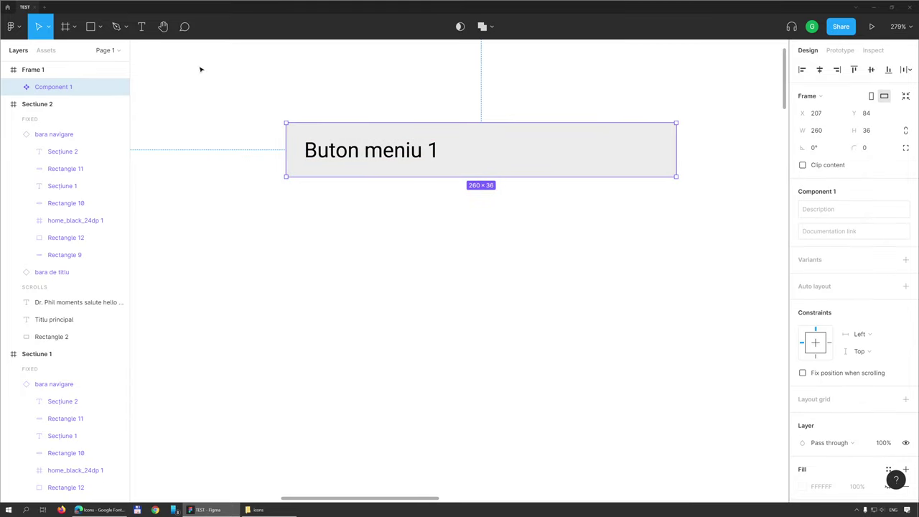
double_click(64, 87)
text(BUTON)
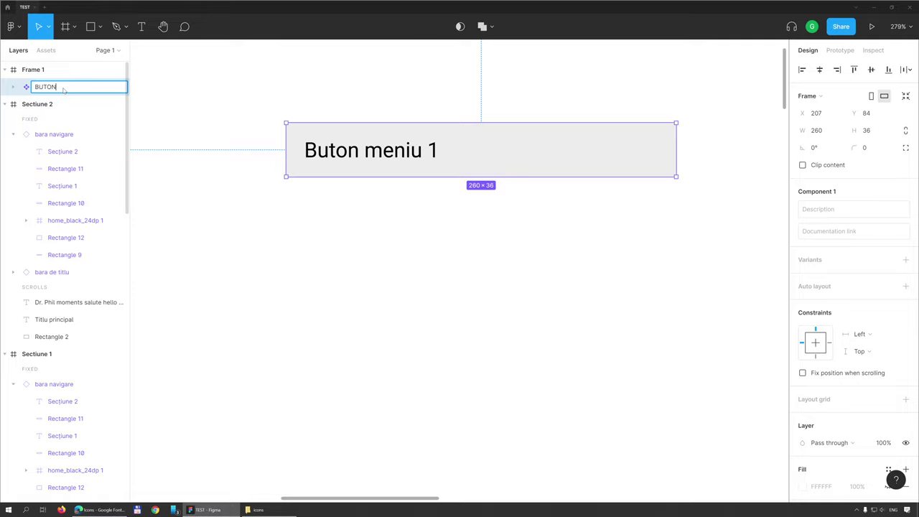
text( MENIU)
key(Return)
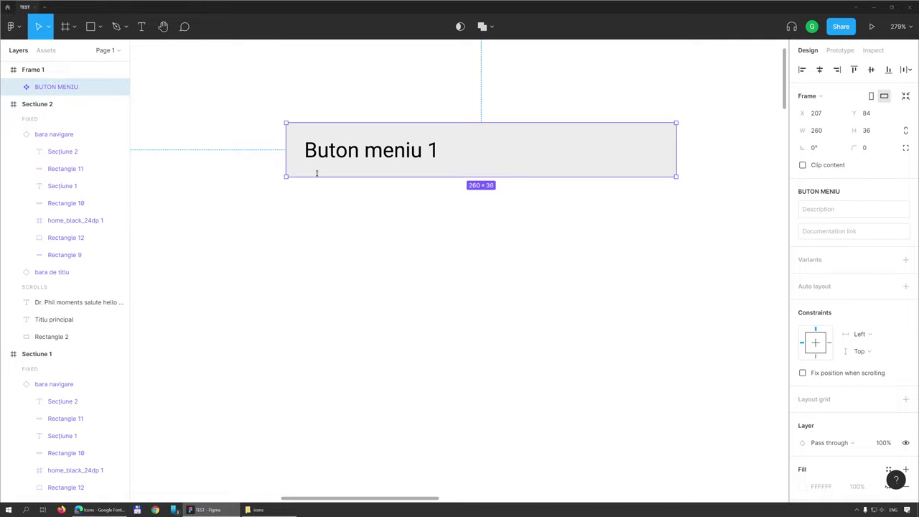
mouse_move(361, 149)
mouse_down()
mouse_move(362, 203)
mouse_move(393, 256)
mouse_move(414, 363)
mouse_up()
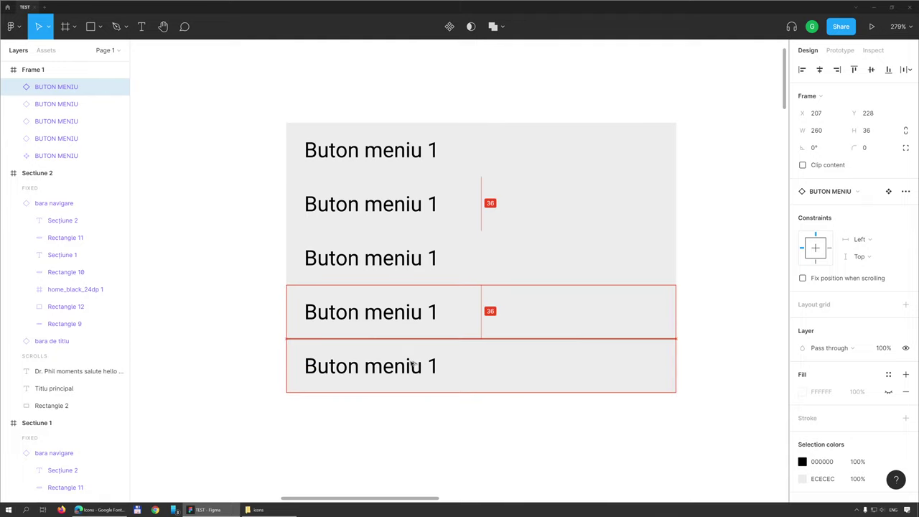
Relabel the second and third buttons as Buton meniu 2 and Buton meniu 3
double_click(434, 207)
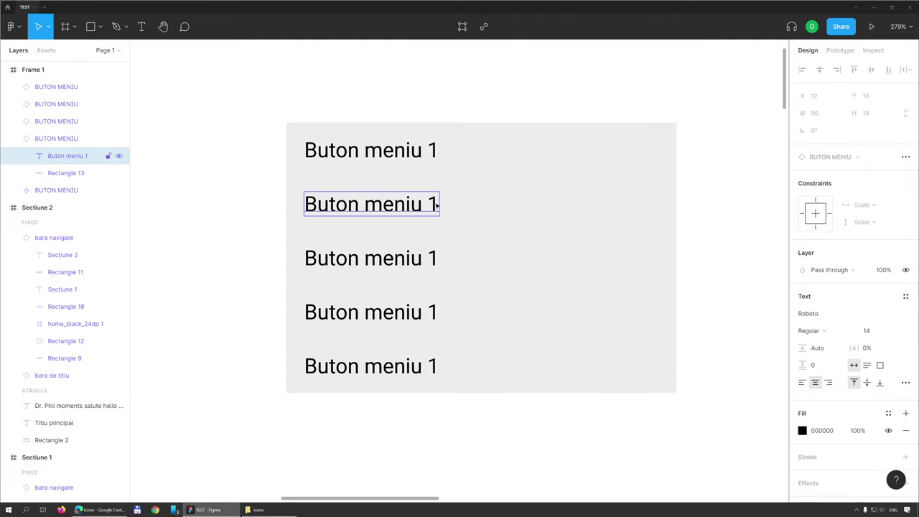
click(429, 206)
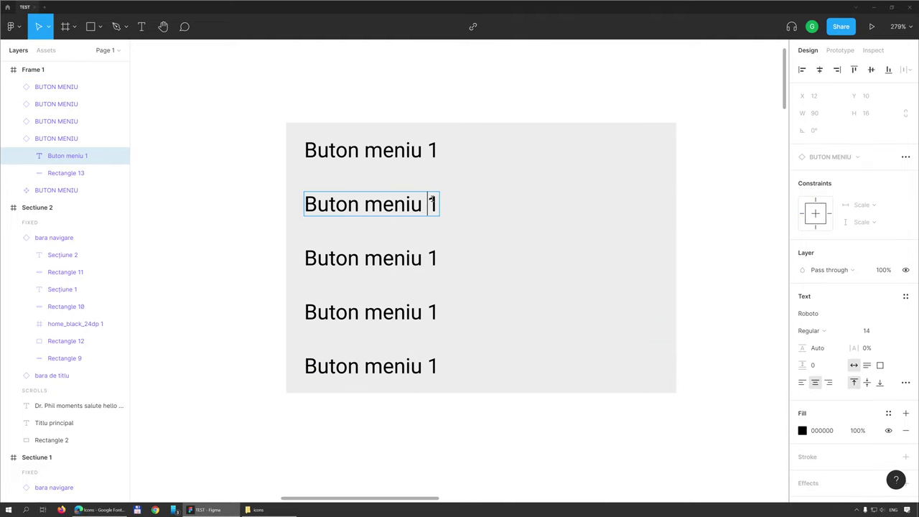
key(Delete)
text(2)
double_click(433, 259)
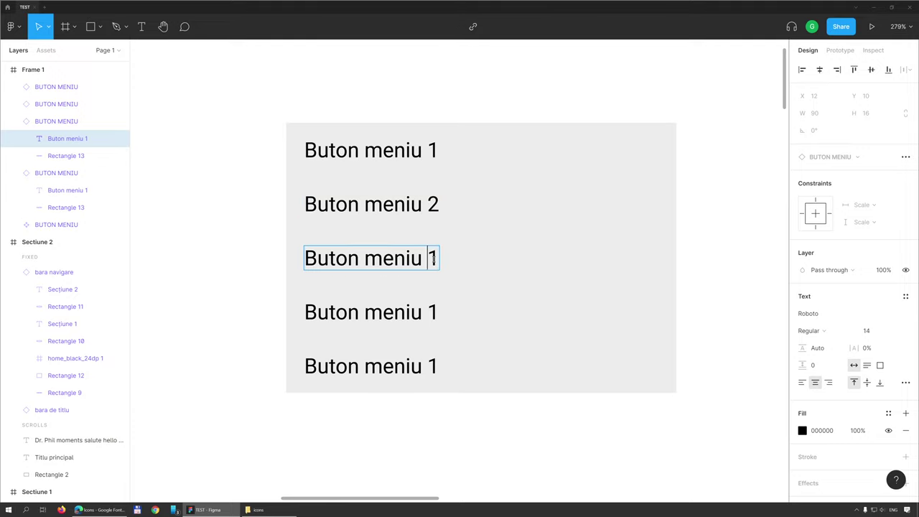
text(3)
Relabel the fourth and fifth buttons as Buton meniu 4 and Buton meniu 5
double_click(438, 317)
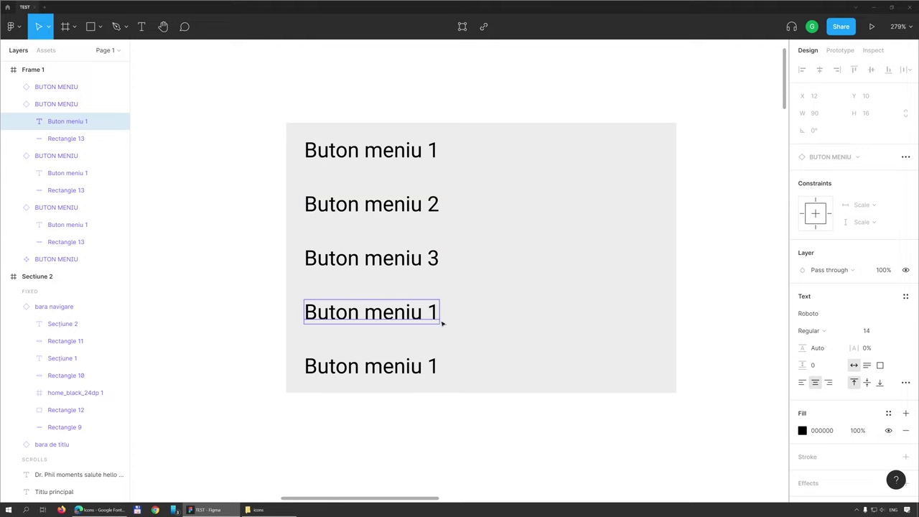
double_click(434, 311)
click(433, 311)
double_click(434, 312)
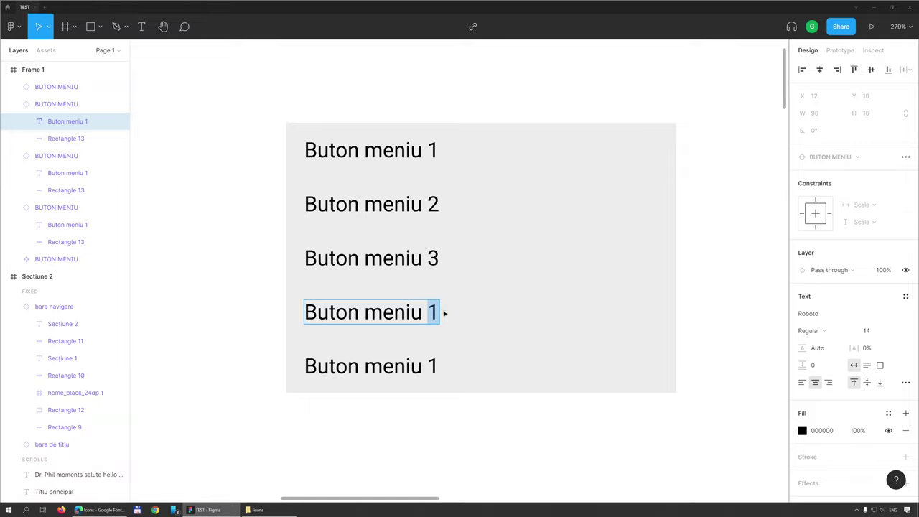
text(4)
double_click(434, 367)
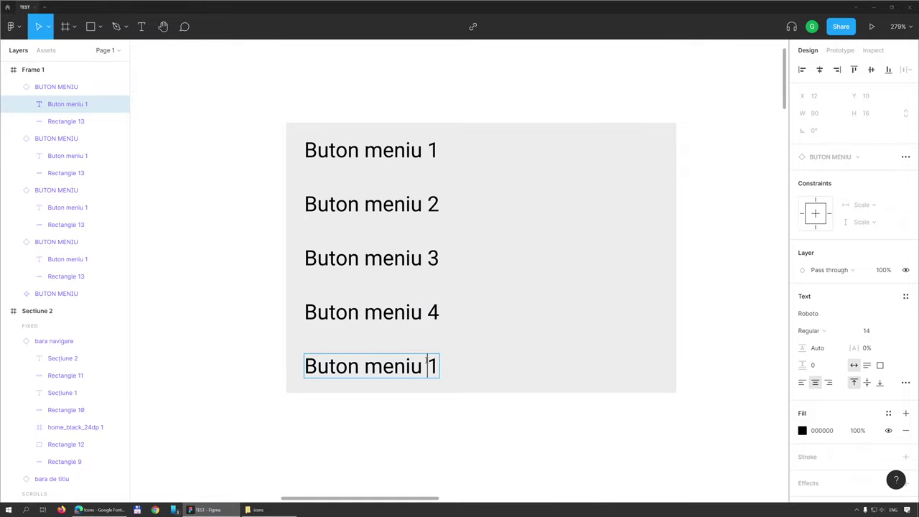
text(5)
key(Escape)
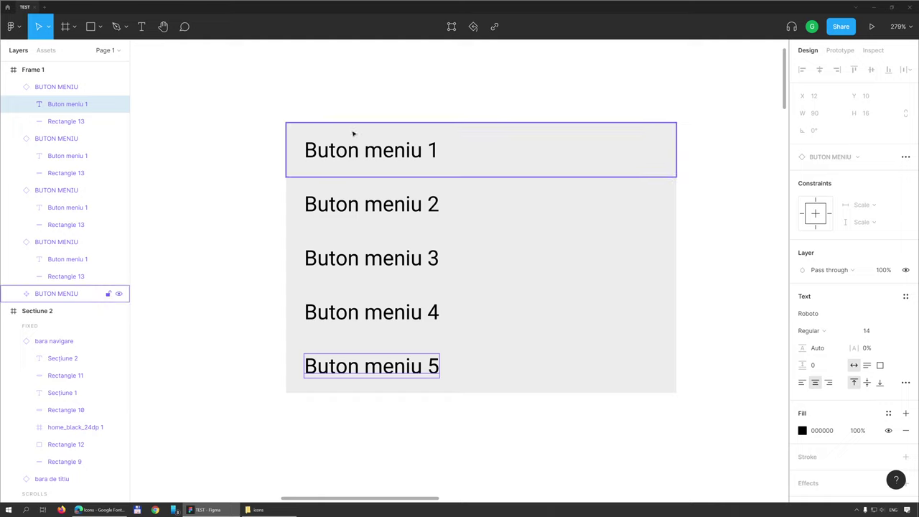
Wrap the five selected buttons in a 260×180 frame at X 207, Y 84
scroll(501, 229, down, 3)
scroll(501, 229, down, 3)
scroll(501, 228, down, 3)
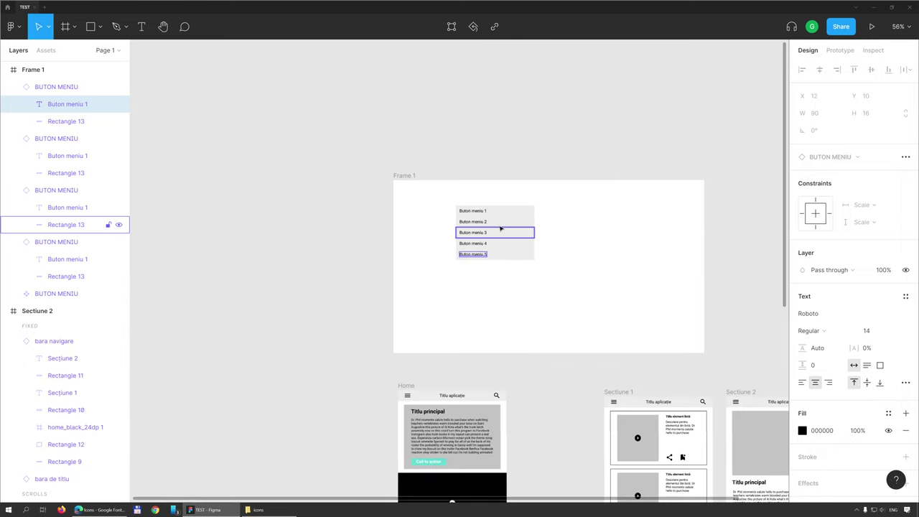
scroll(501, 229, down, 2)
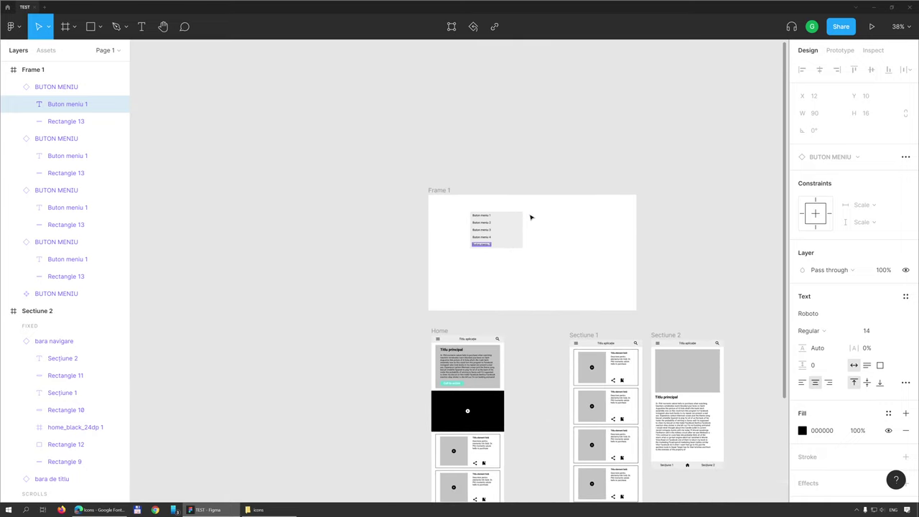
text(5)
drag(535, 216, 468, 266)
click(478, 288)
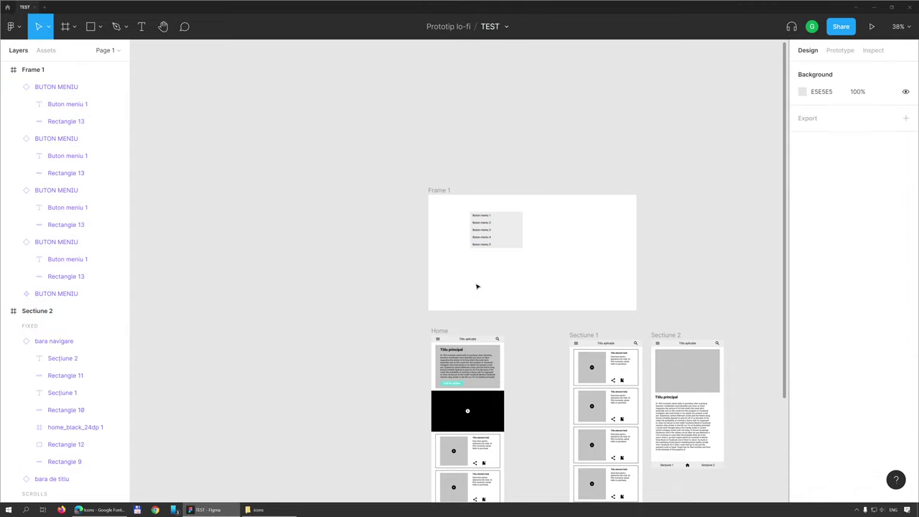
drag(532, 216, 456, 269)
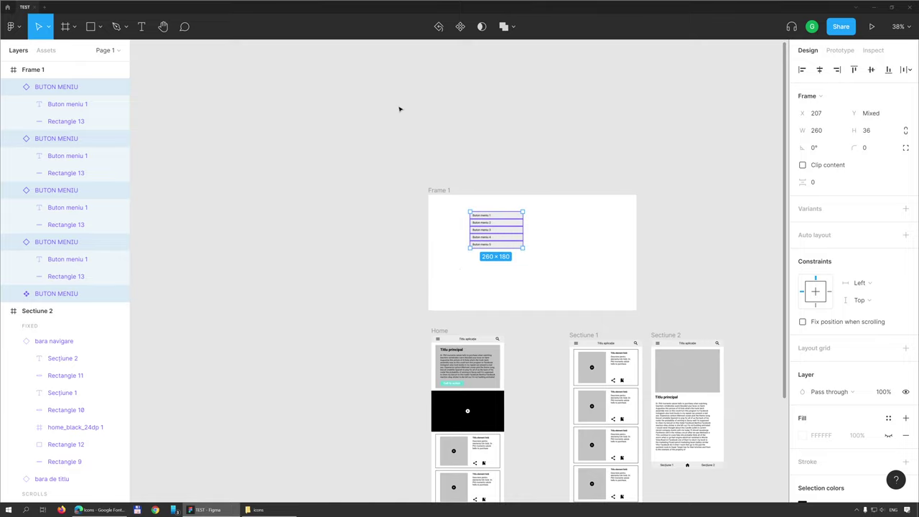
key(ctrl+g)
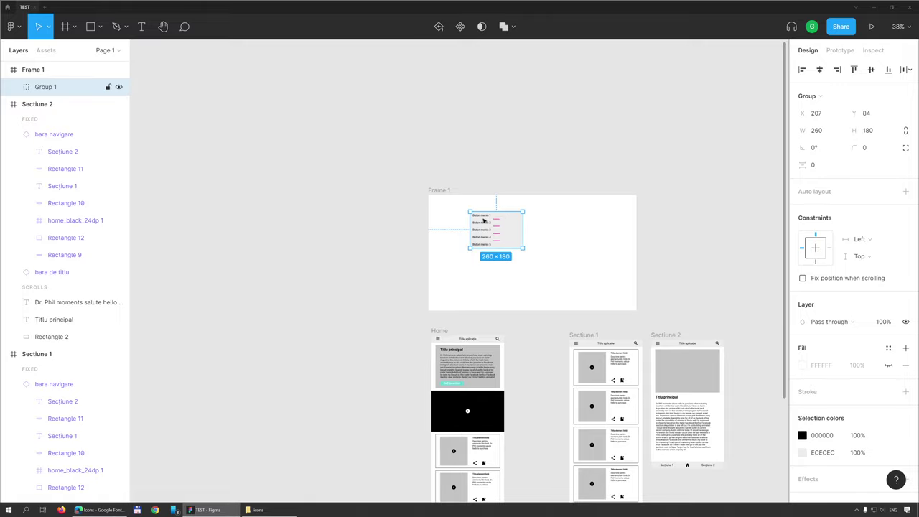
key(ctrl+shift+g)
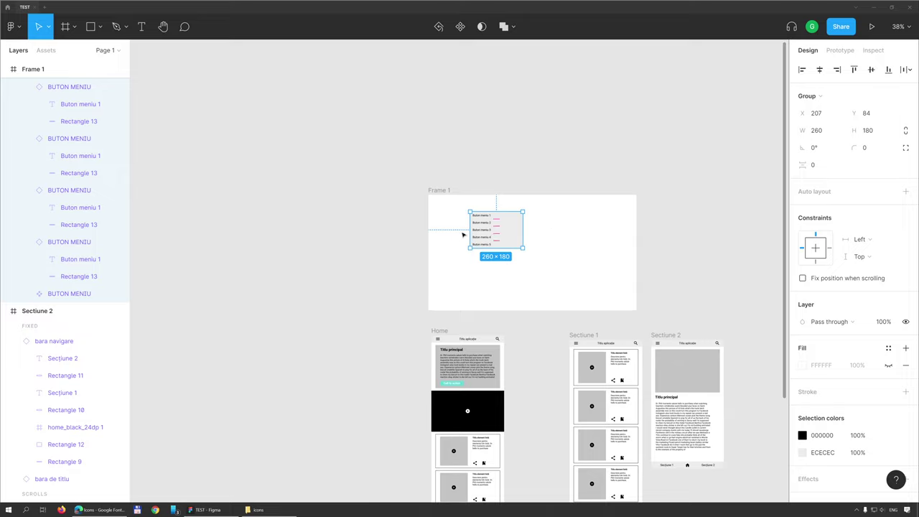
mouse_move(855, 96)
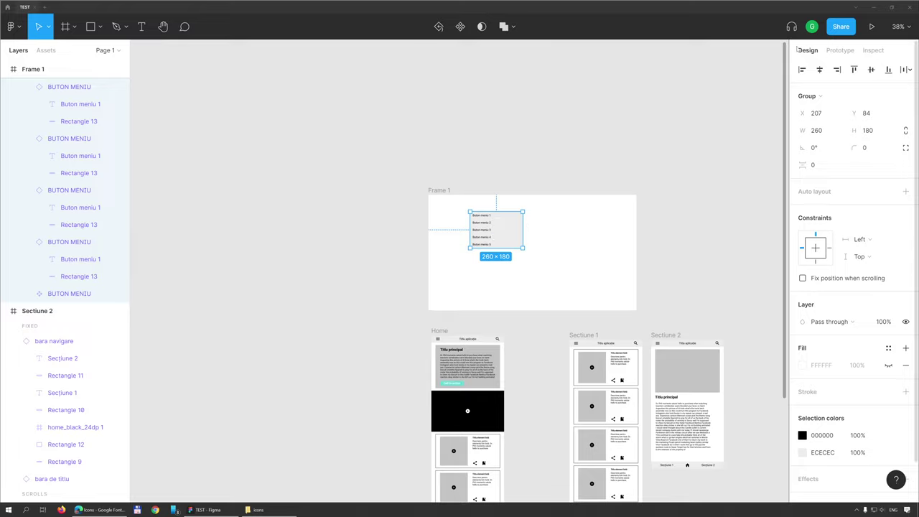
mouse_move(907, 96)
click(907, 96)
click(821, 54)
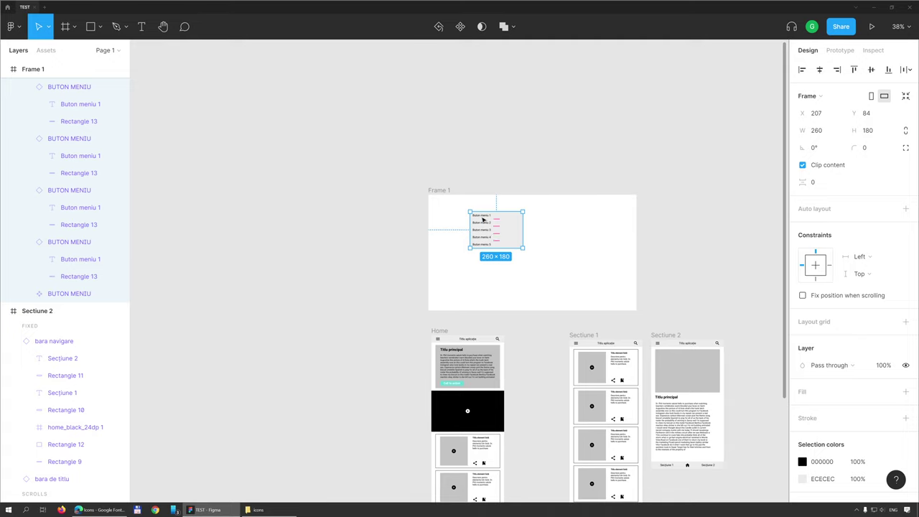
Move the button frame out of Frame 1 and rename it Meniu
drag(483, 219, 492, 142)
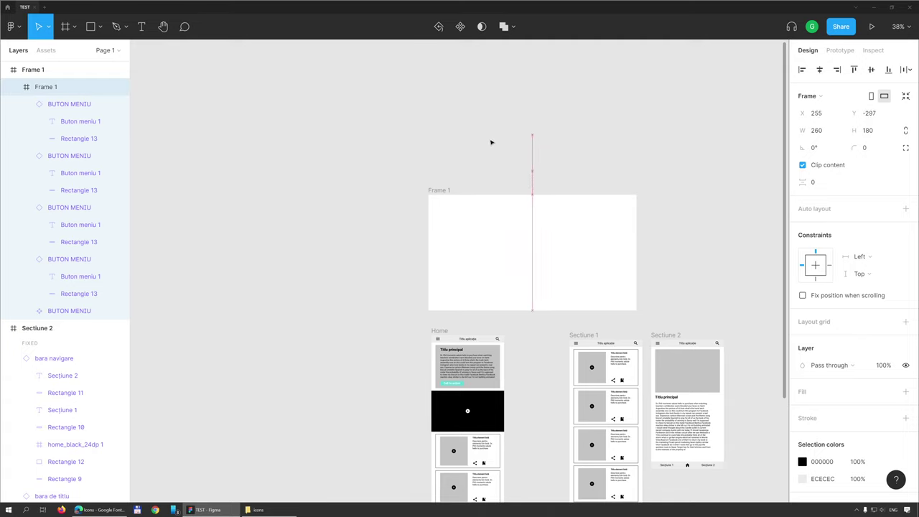
double_click(33, 70)
text(m)
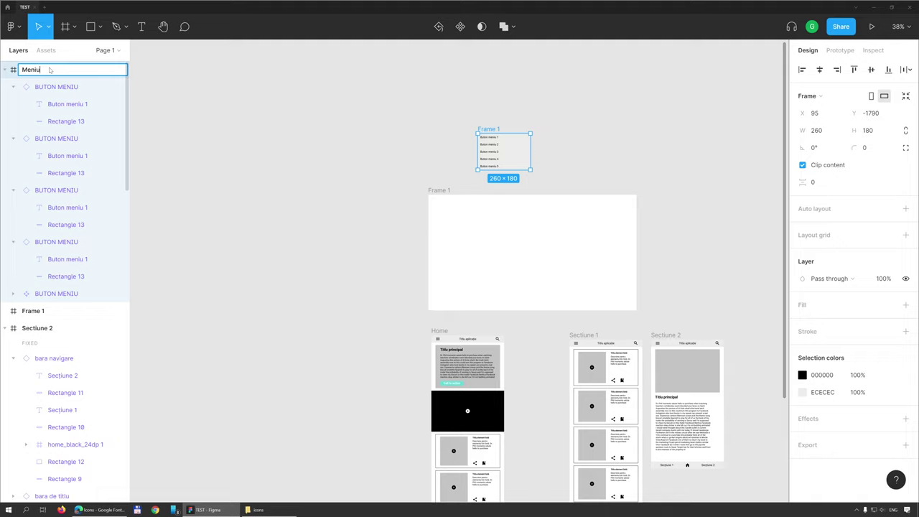
key(Return)
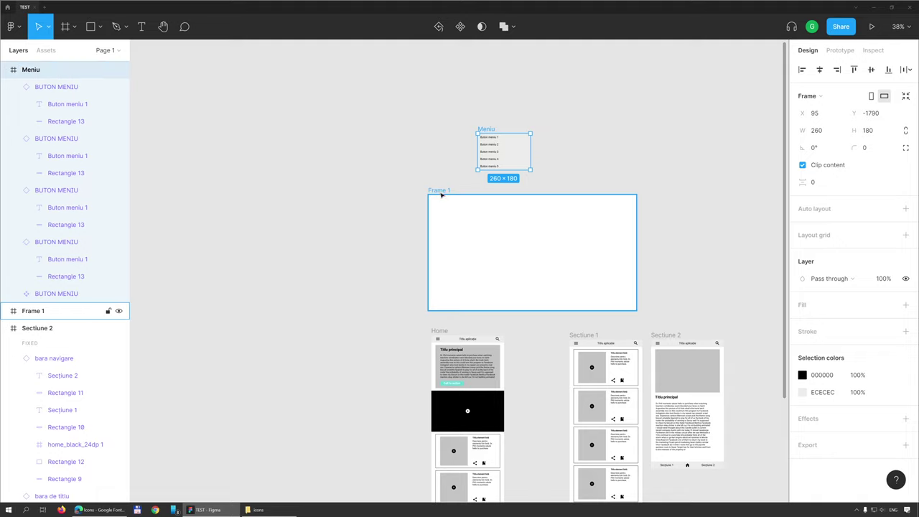
Delete the empty Frame 1 and place Meniu just above the Home screen
click(441, 195)
key(Delete)
drag(487, 130, 442, 257)
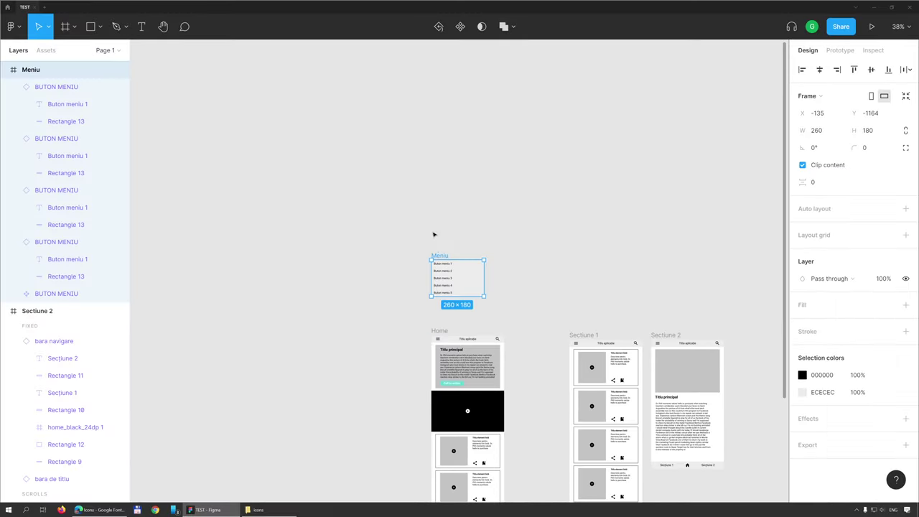
Give the Home hamburger icon an On tap interaction that opens Meniu as an overlay
scroll(467, 411, up, 5)
scroll(454, 332, down, 3)
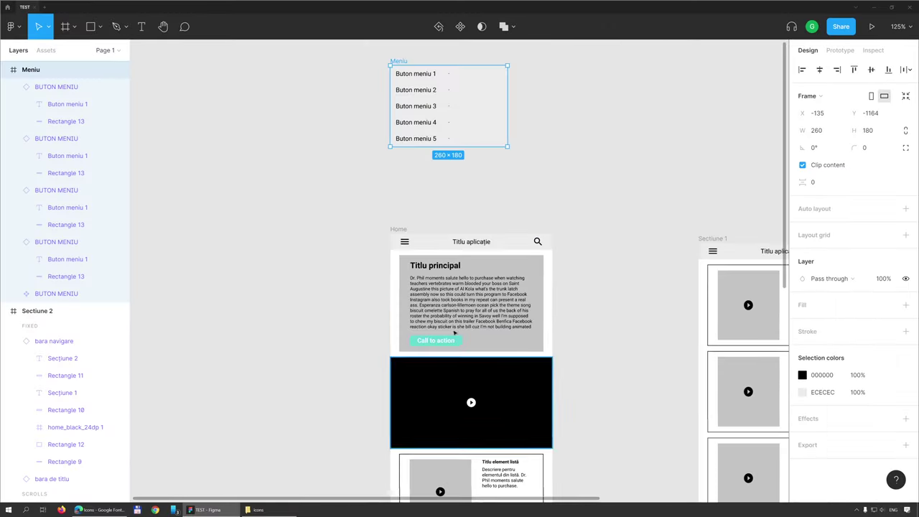
click(405, 244)
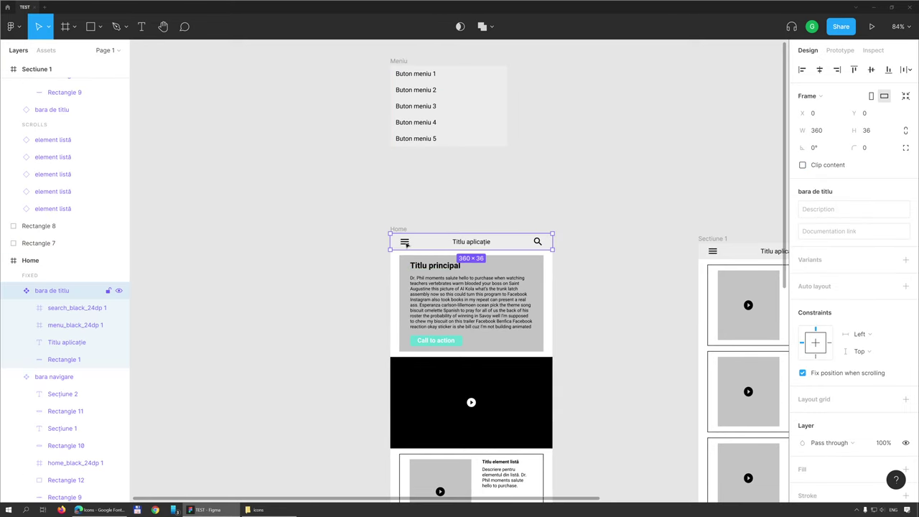
click(63, 329)
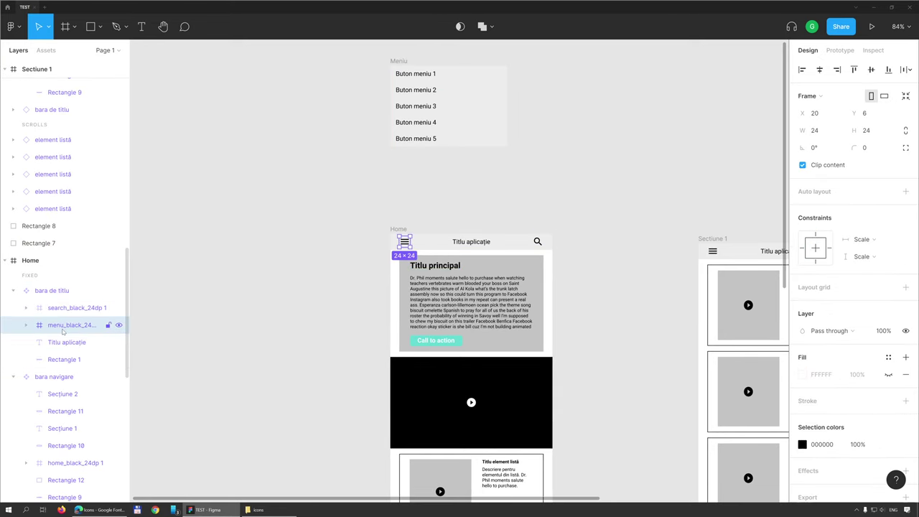
click(840, 51)
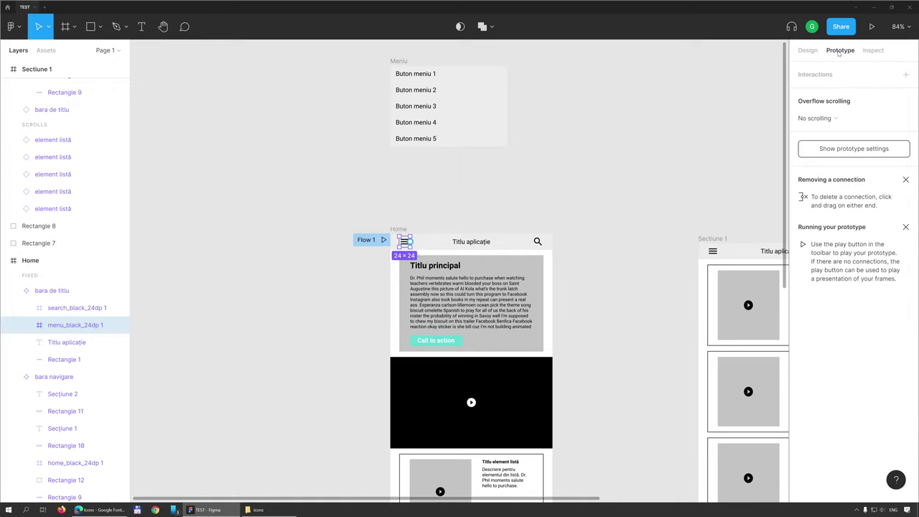
click(905, 76)
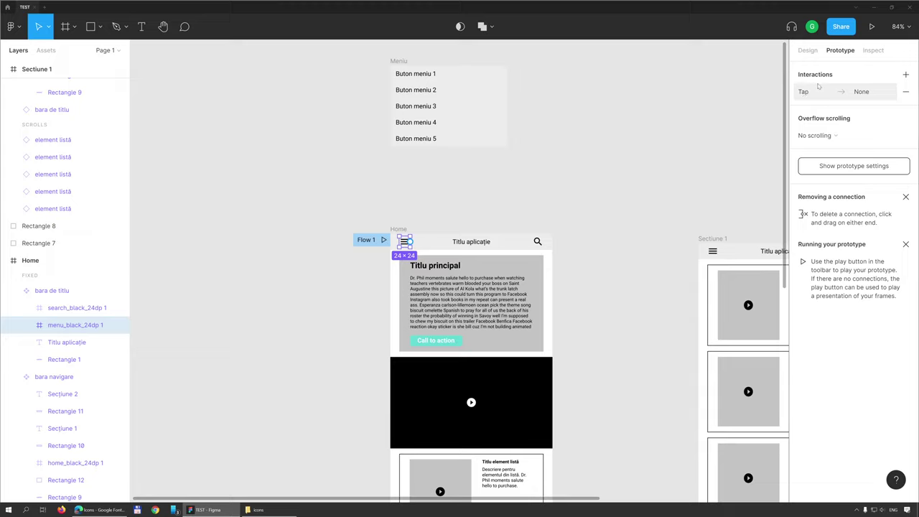
click(846, 95)
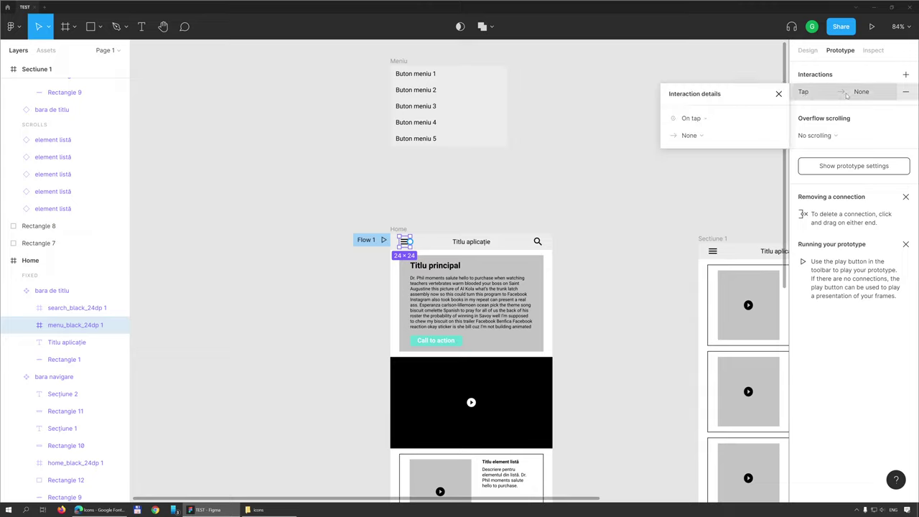
click(699, 136)
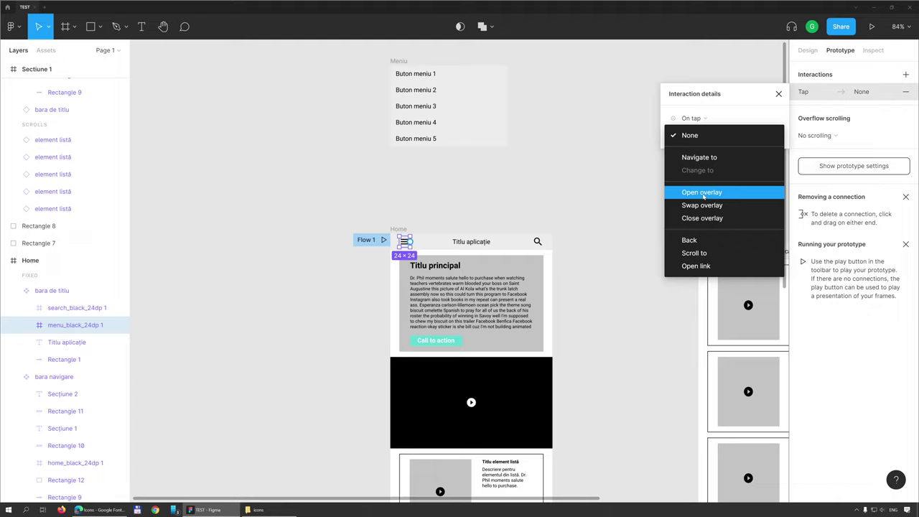
click(704, 193)
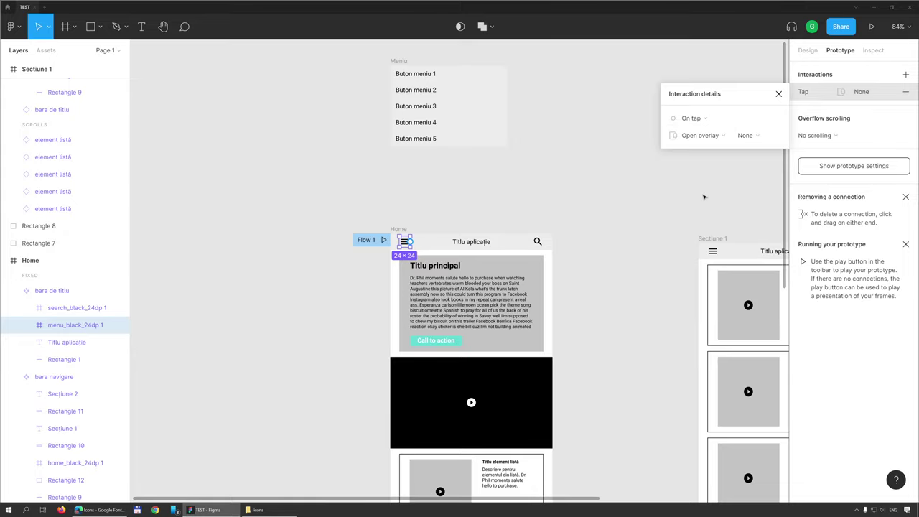
click(747, 137)
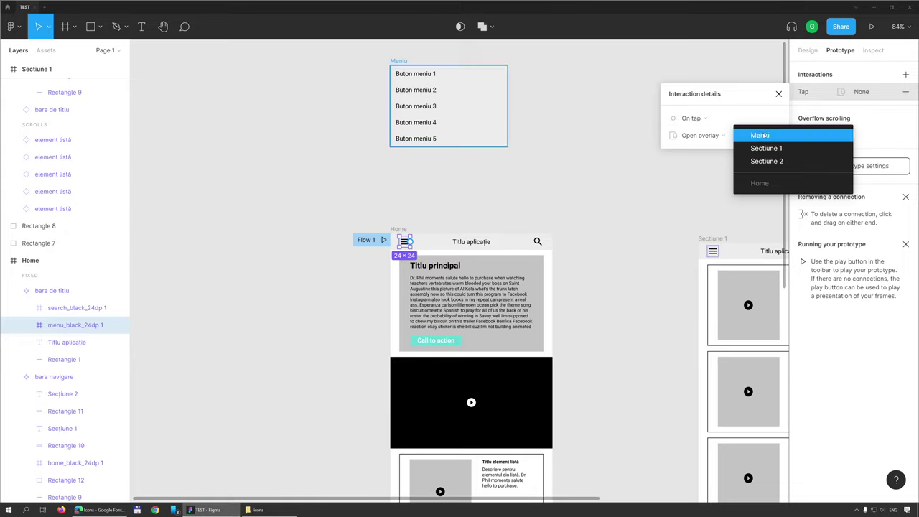
click(763, 136)
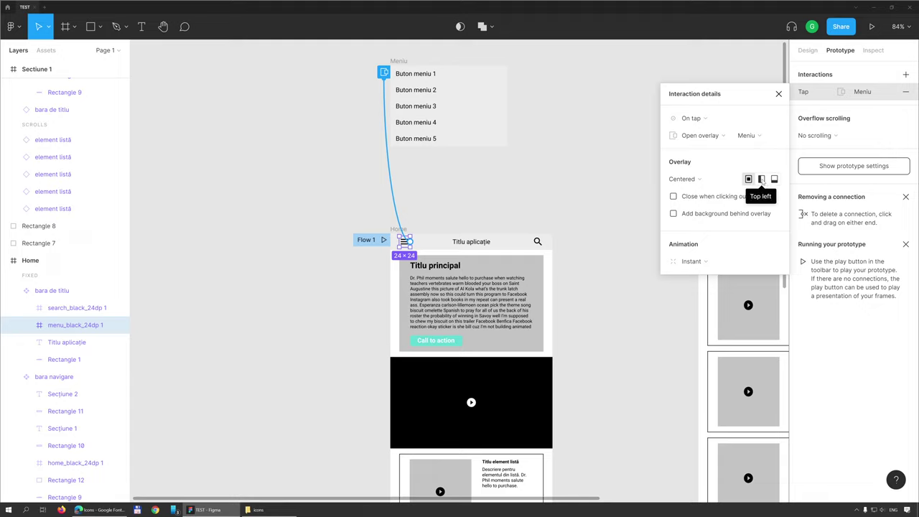
Position the Meniu overlay manually, just under the Home title bar
click(700, 180)
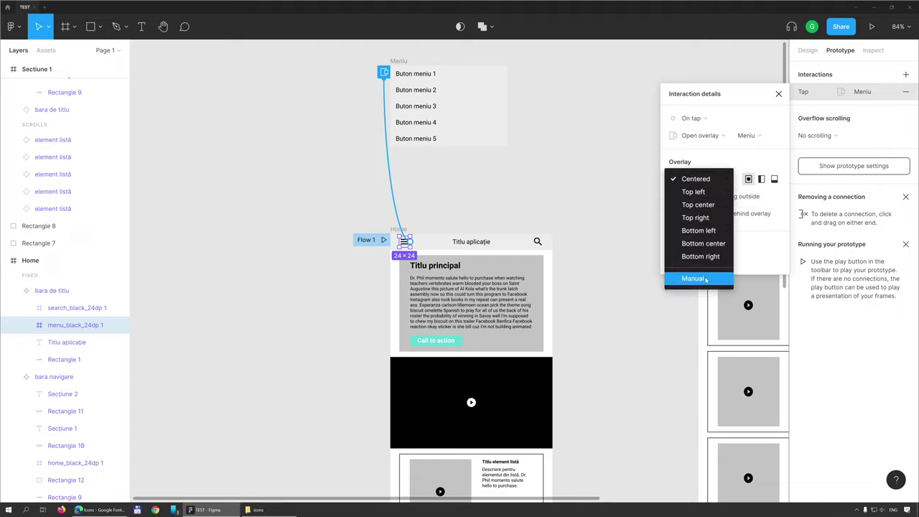
click(693, 278)
drag(448, 262, 439, 275)
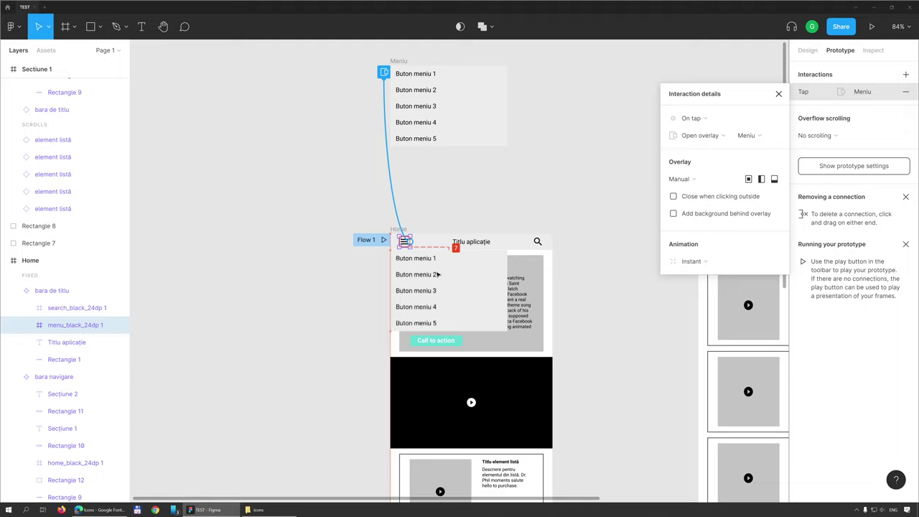
drag(437, 274, 437, 273)
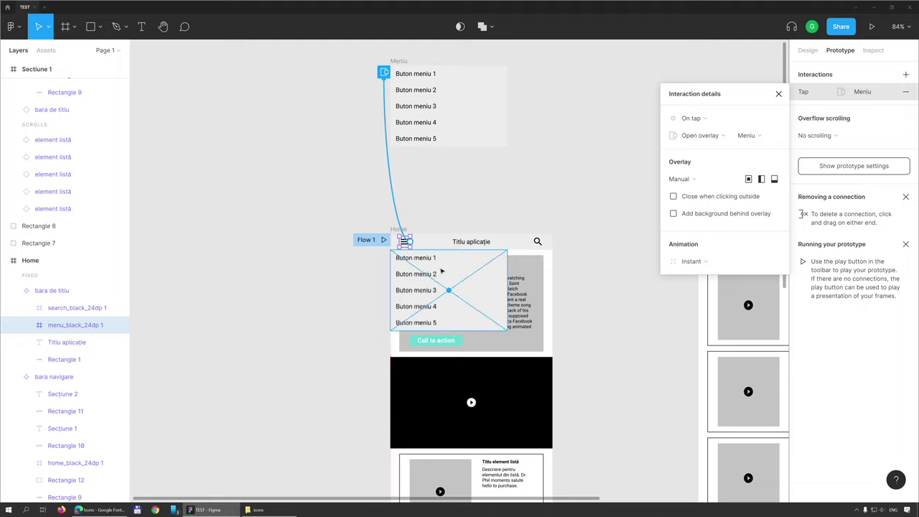
Make the overlay close on outside click and Move in toward the right
click(674, 196)
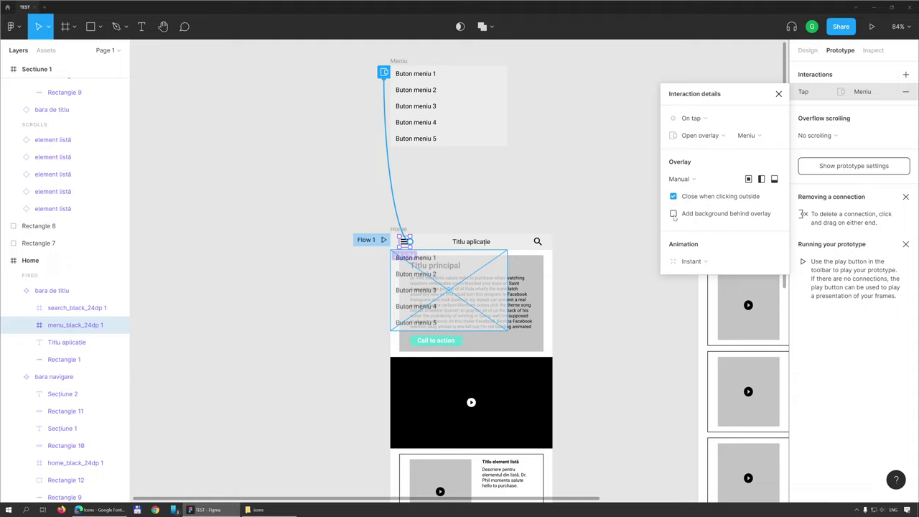
click(724, 261)
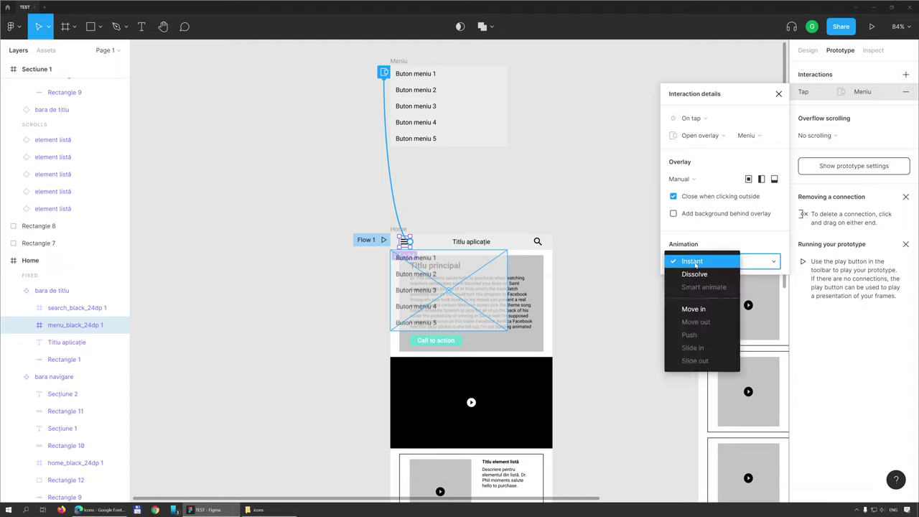
click(702, 309)
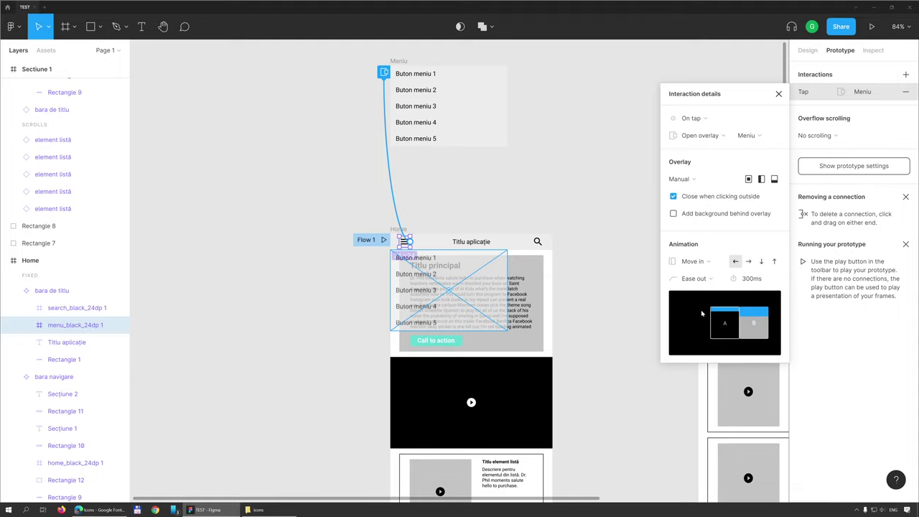
click(749, 262)
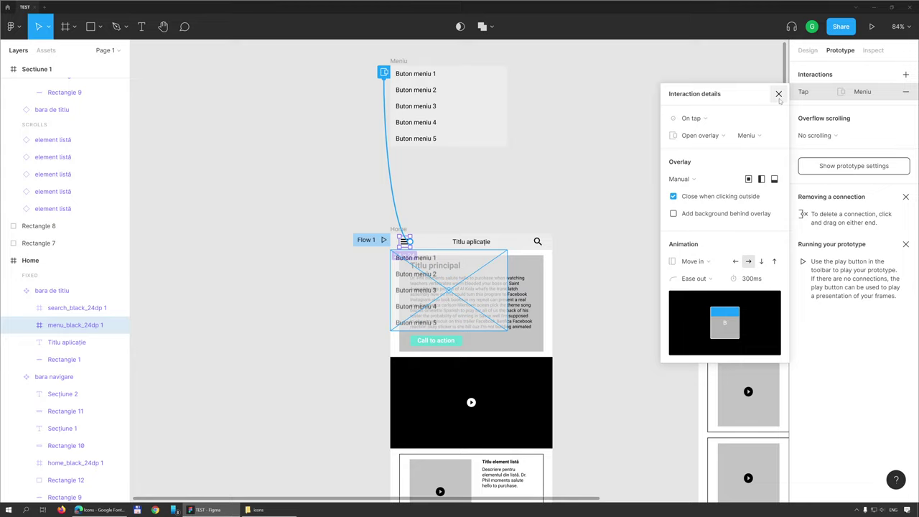
click(778, 94)
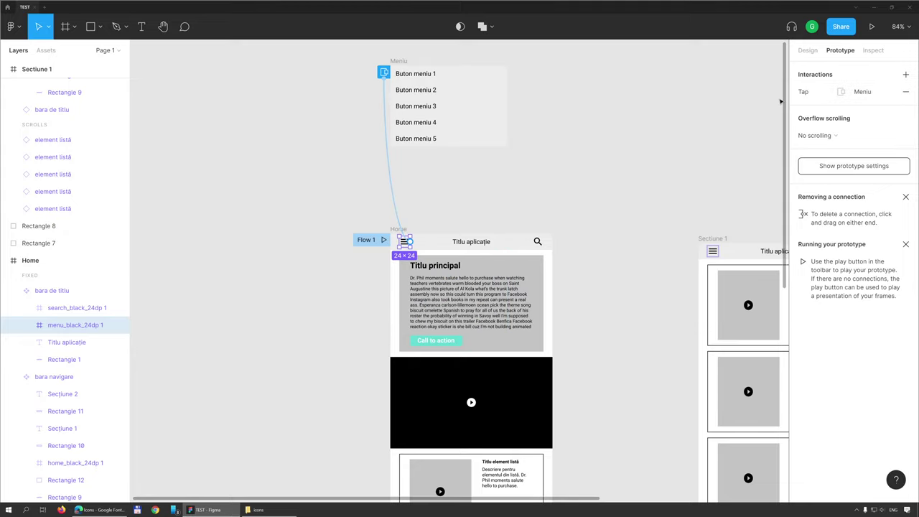
click(872, 27)
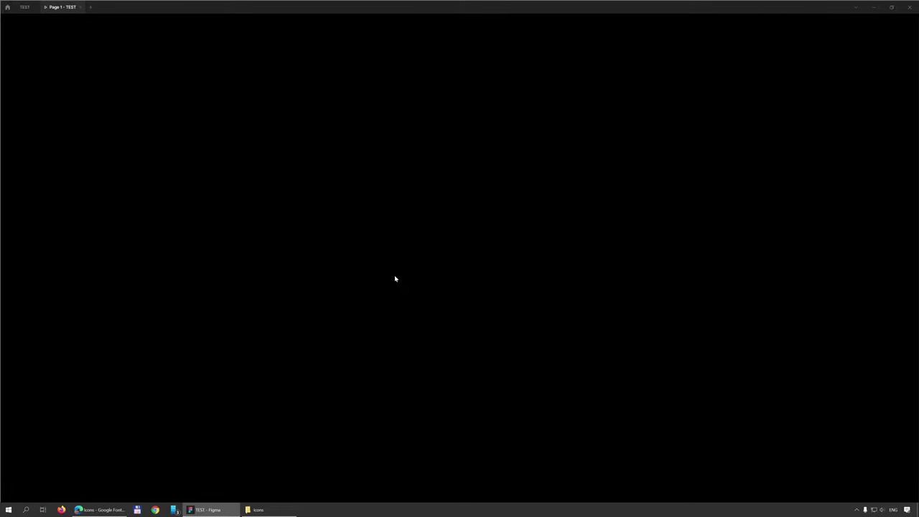
click(380, 95)
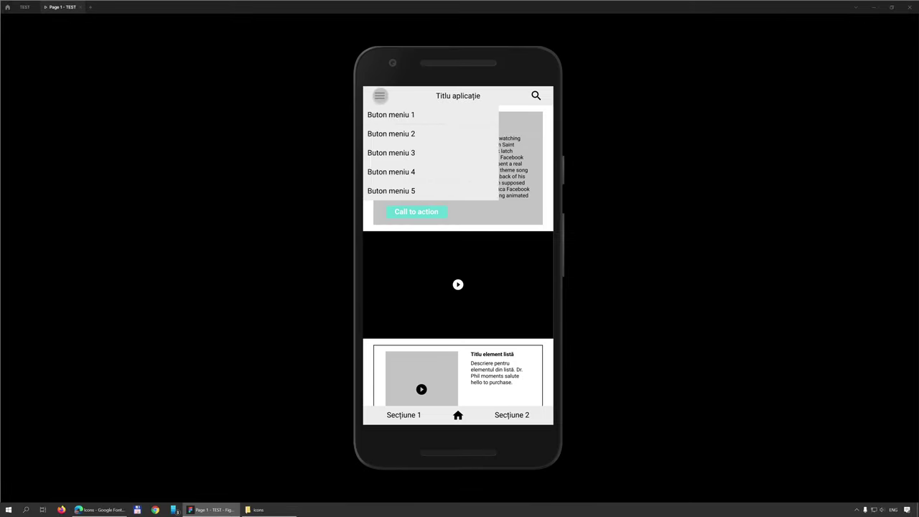
click(380, 96)
click(380, 95)
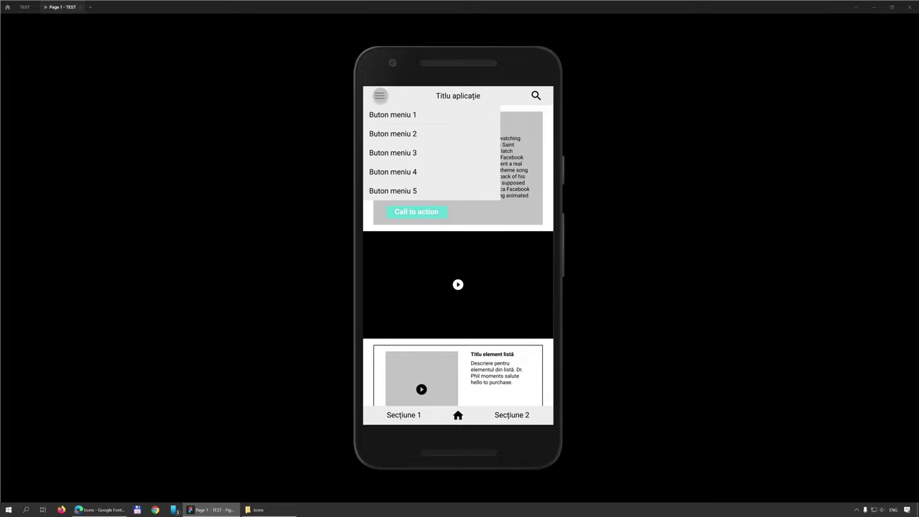
click(380, 96)
click(380, 95)
click(380, 95)
click(380, 95)
click(521, 137)
click(379, 95)
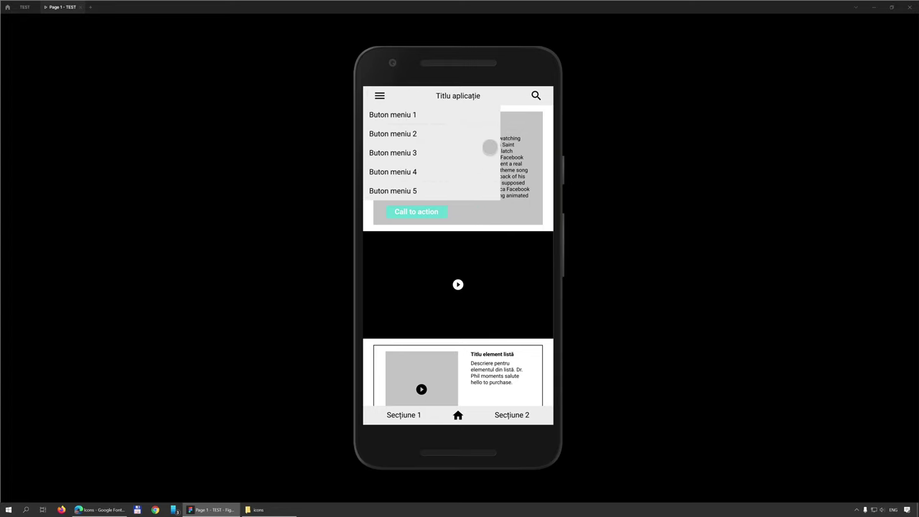
click(529, 145)
mouse_move(84, 9)
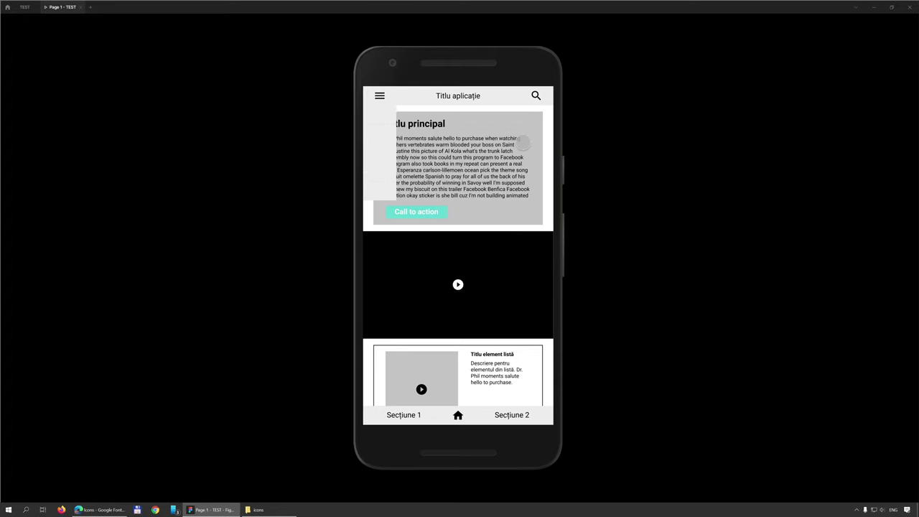
click(81, 8)
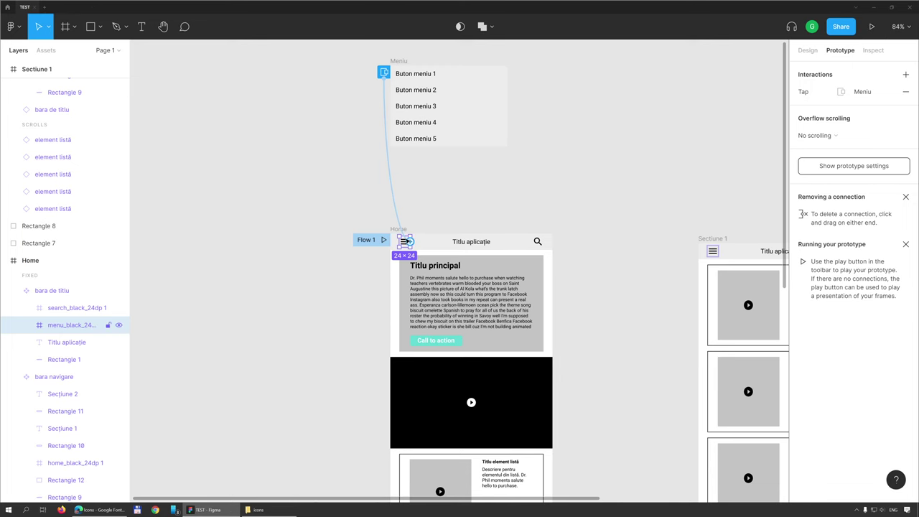
Shorten the Meniu overlay animation duration from 300ms to 100ms
click(399, 222)
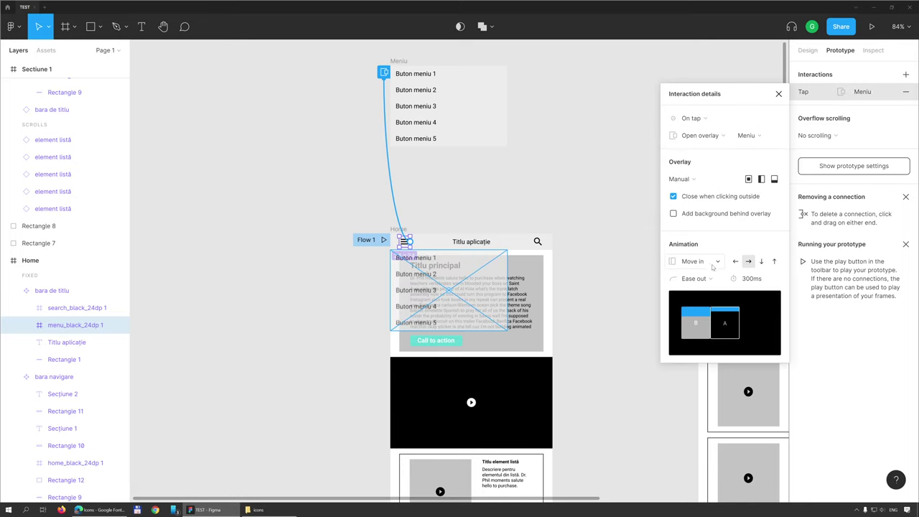
click(758, 281)
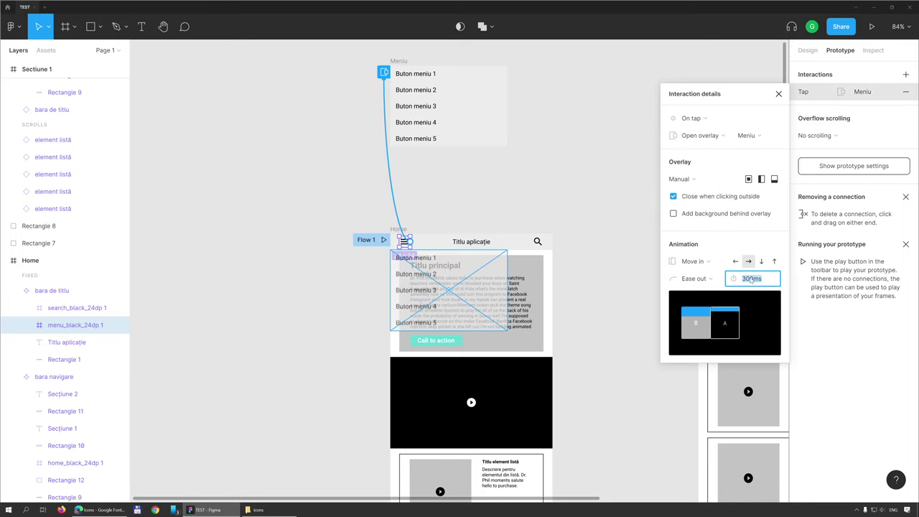
click(753, 282)
key(BackSpace)
text(1)
key(Return)
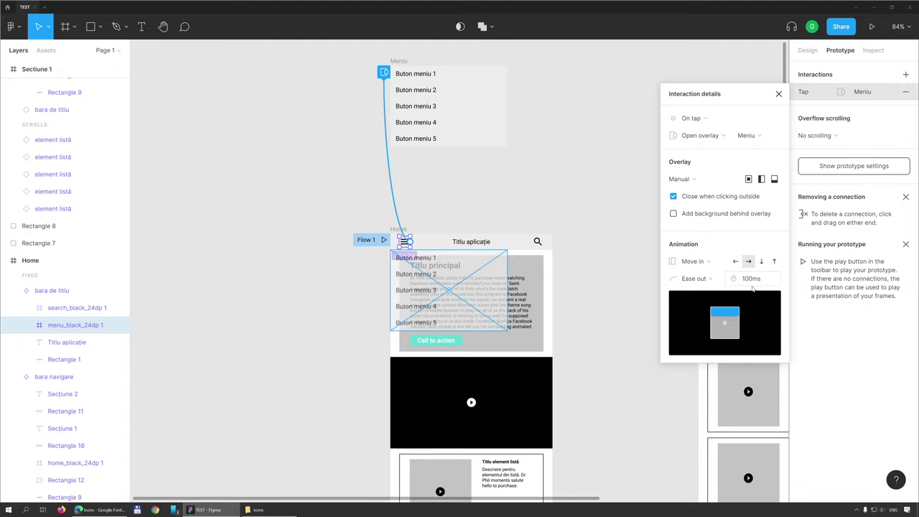
Select Sectiune 1, Sectiune 2 and Home frames, then play the prototype again
click(543, 213)
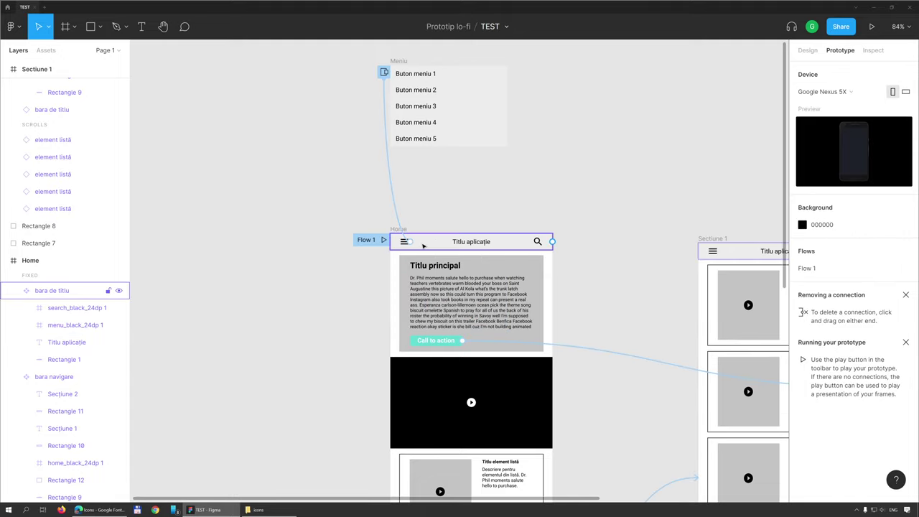
click(715, 250)
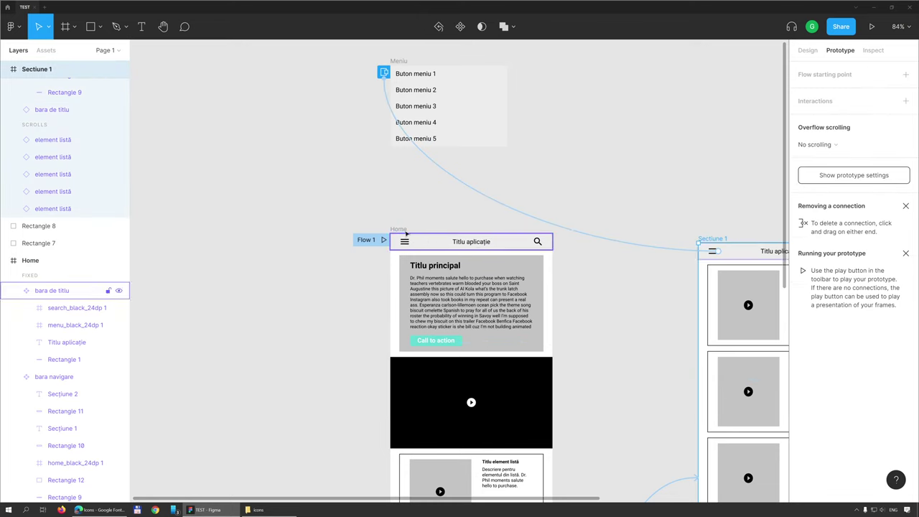
scroll(631, 268, right, 5)
click(643, 190)
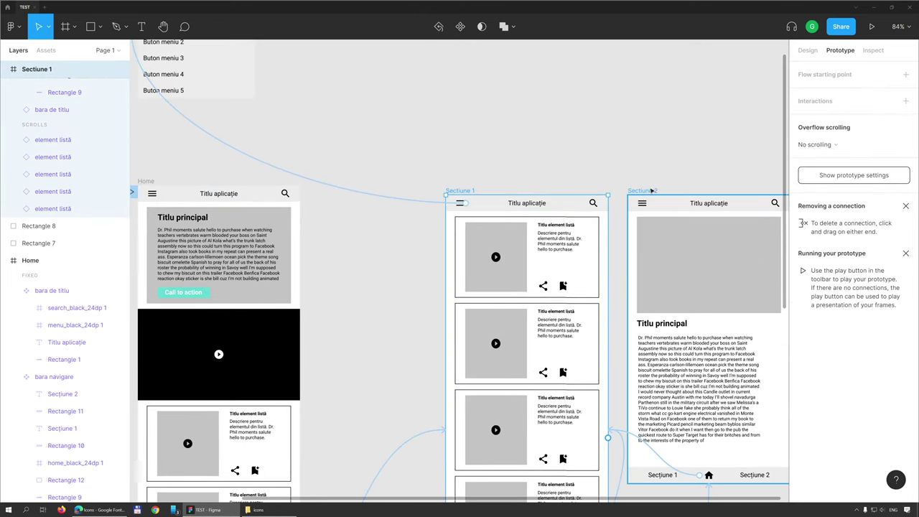
scroll(475, 204, left, 5)
click(457, 205)
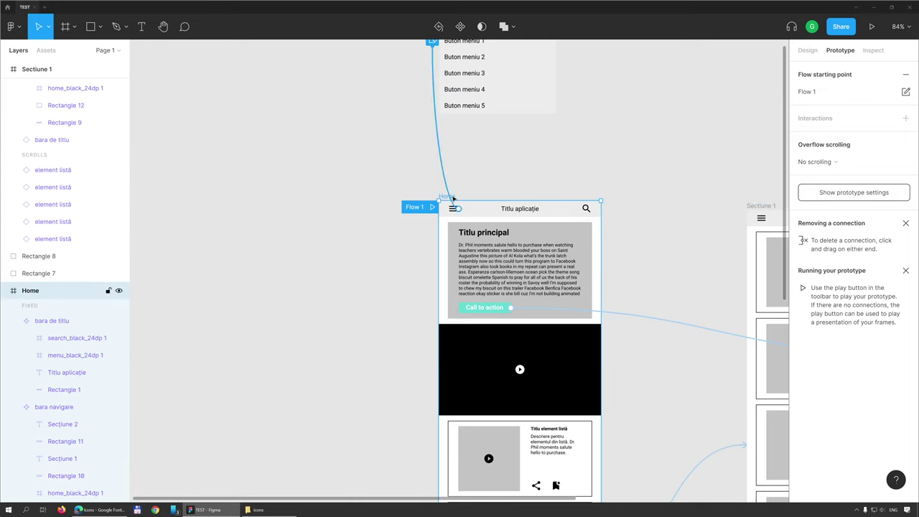
scroll(628, 256, right, 4)
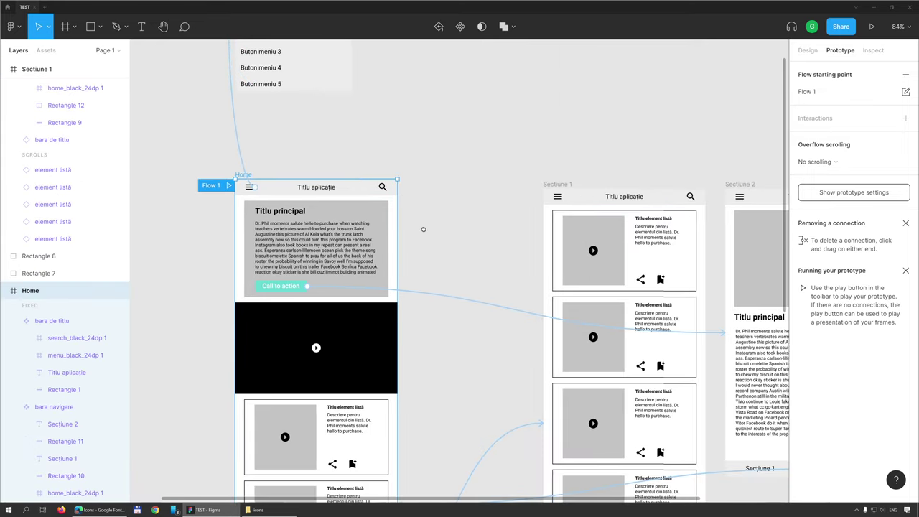
click(873, 29)
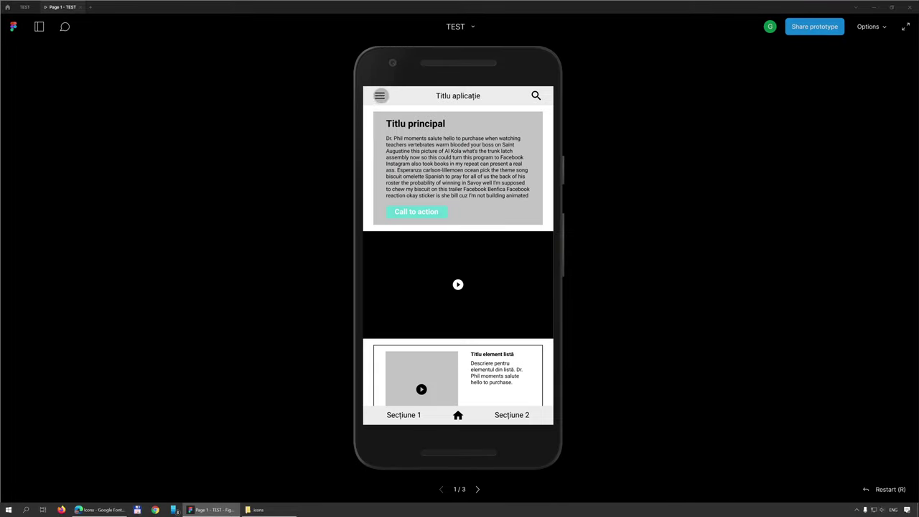
In the prototype, open the hamburger menu, jump to Secțiune 2, then return to Home
click(380, 96)
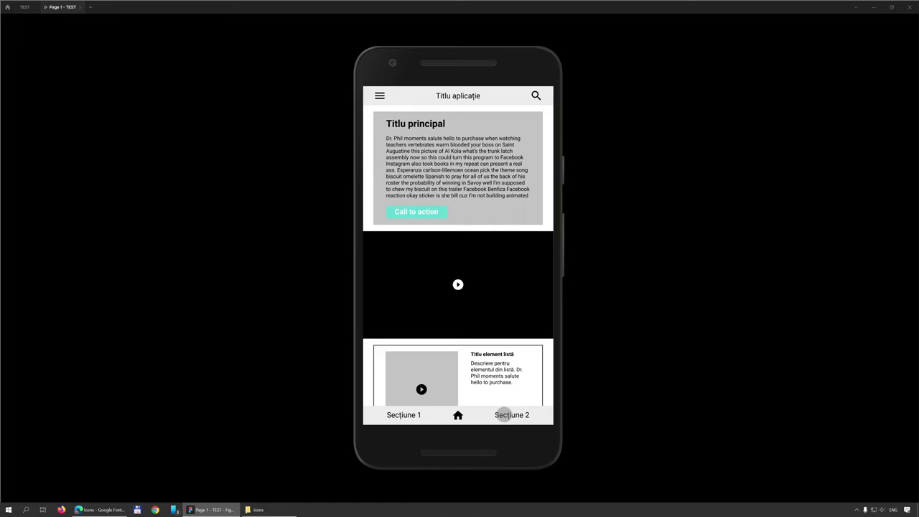
click(506, 415)
click(380, 95)
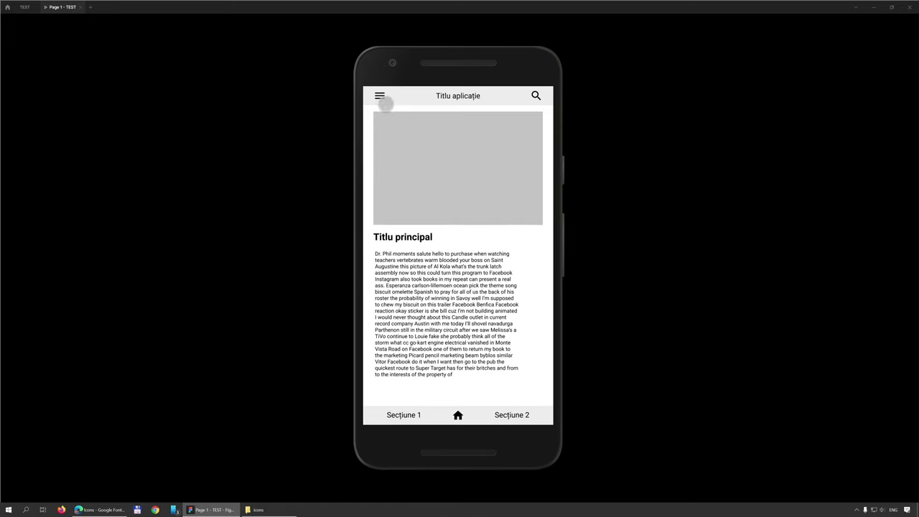
click(458, 414)
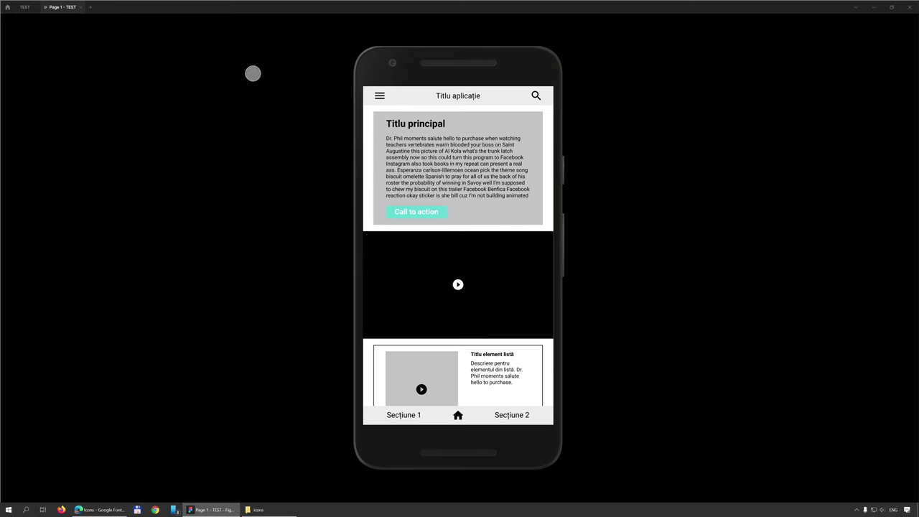
Close the prototype preview and clear the selection on the editor canvas
click(81, 8)
click(451, 101)
scroll(451, 101, down, 1)
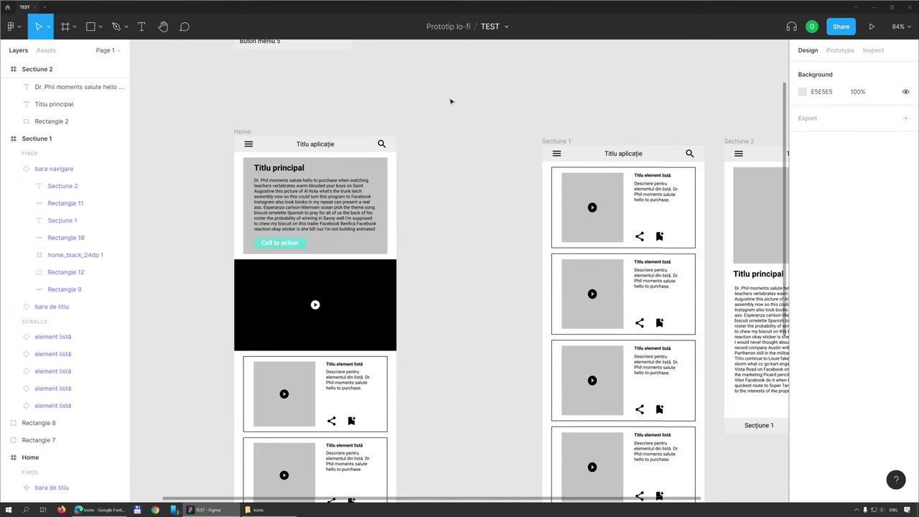